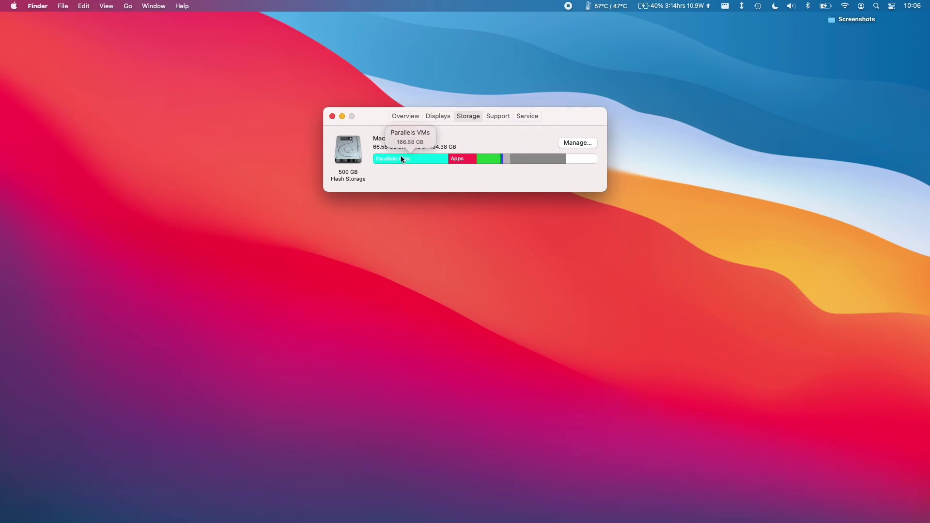
Review the Apps, Other (123.74 GB) and Documents storage segments and let Macintosh HD recalculate.
mouse_move(460, 159)
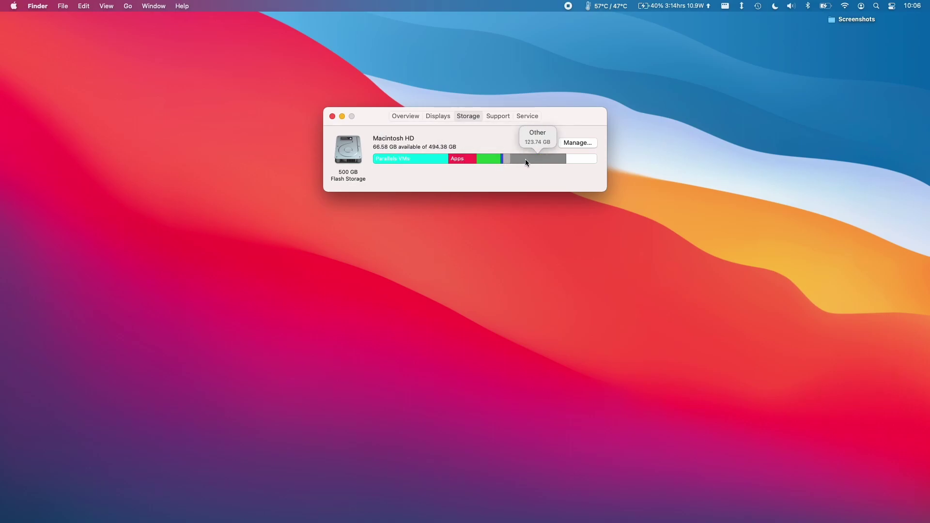
mouse_move(528, 162)
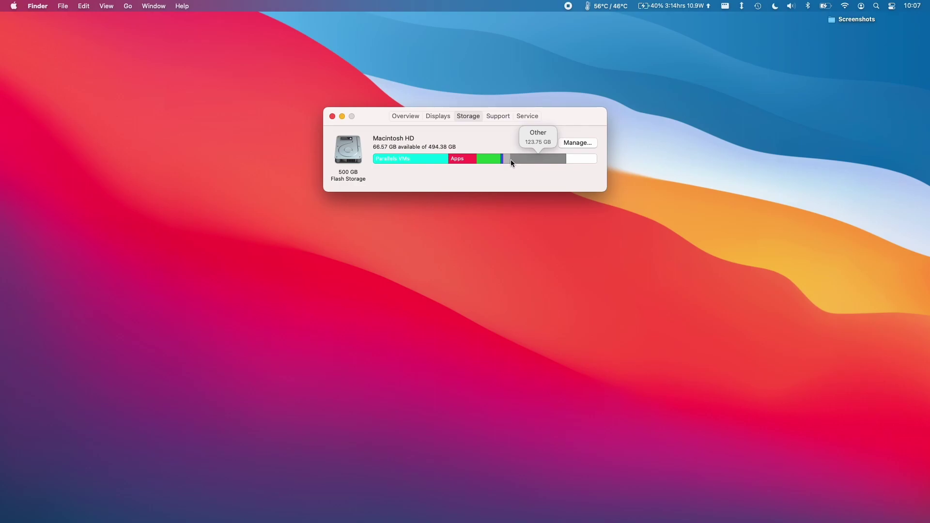
mouse_move(494, 163)
click(13, 5)
click(305, 103)
click(440, 143)
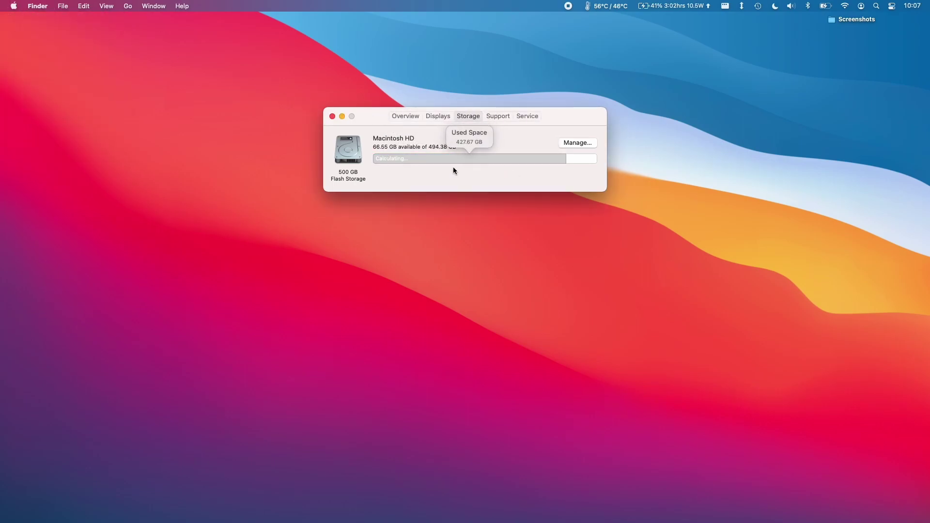
Check the largest Documents files and applications in Storage Management, then switch to the GrandPerspective site in Chrome.
click(576, 143)
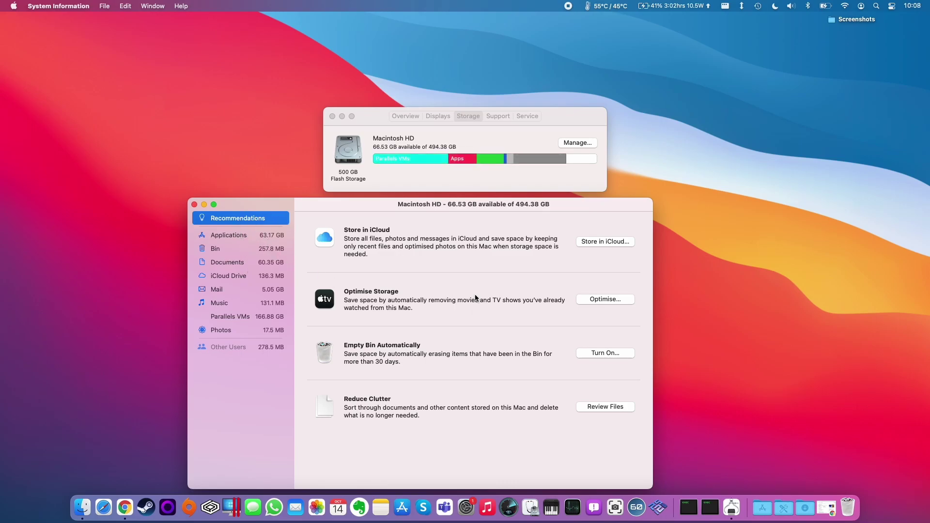
click(588, 408)
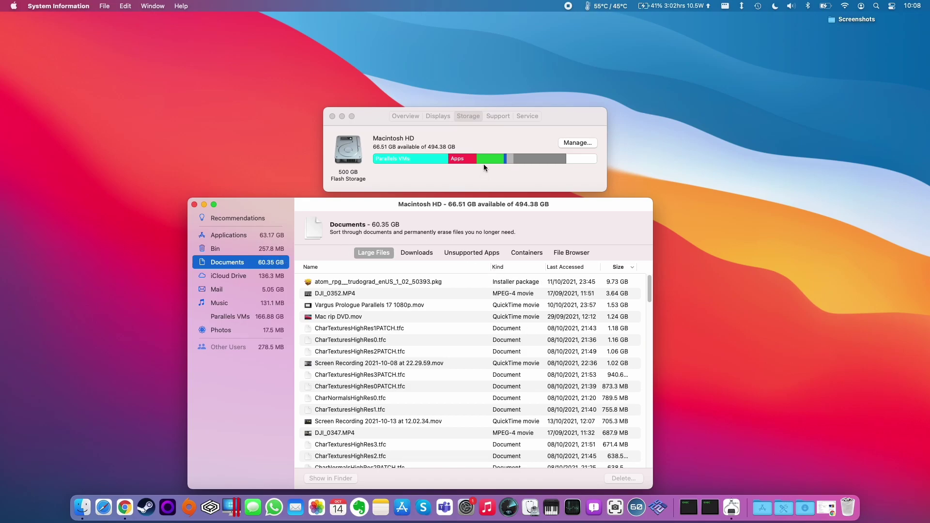
click(278, 237)
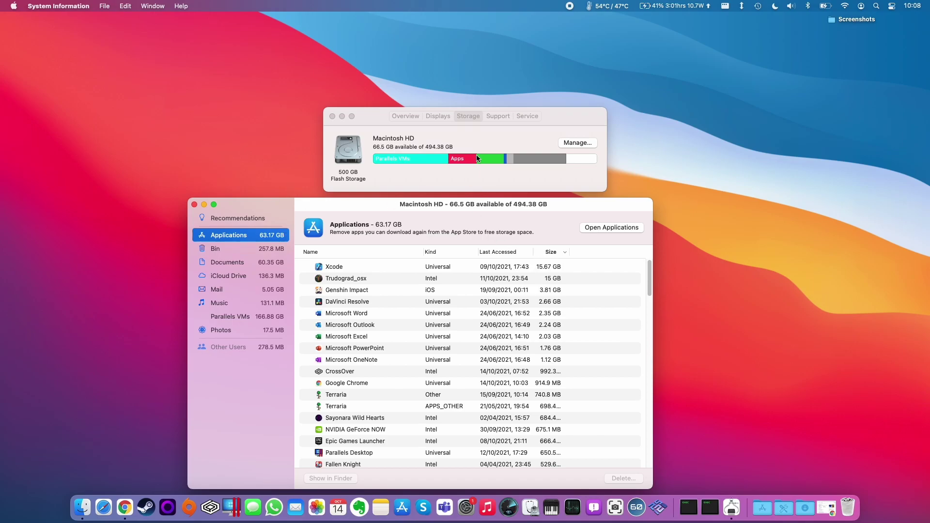
click(535, 160)
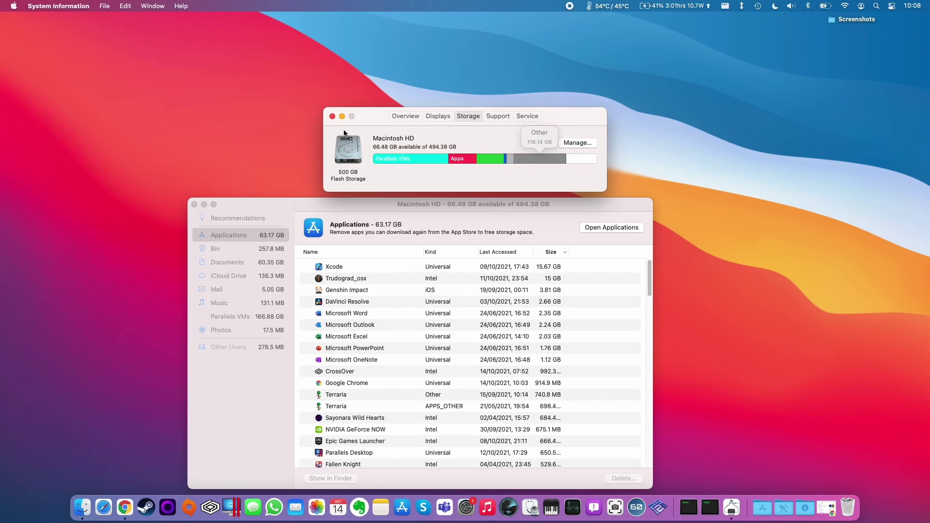
click(125, 508)
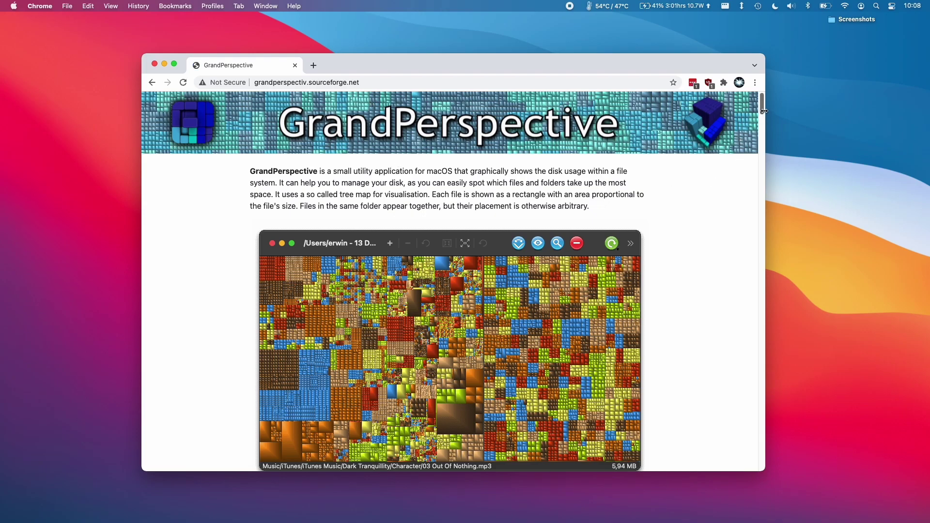
Download GrandPerspective-2_5_4-L1.dmg from SourceForge, accepting the privacy notice.
drag(763, 111, 763, 120)
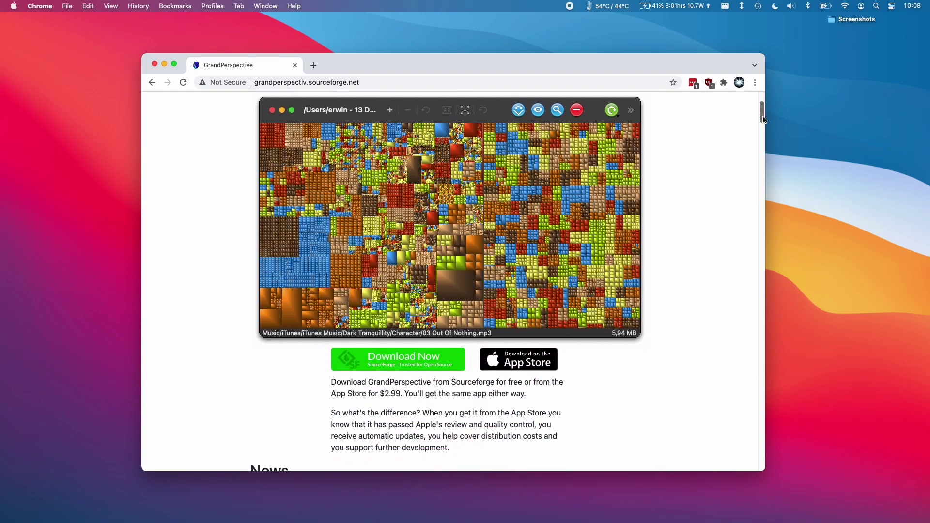
click(390, 365)
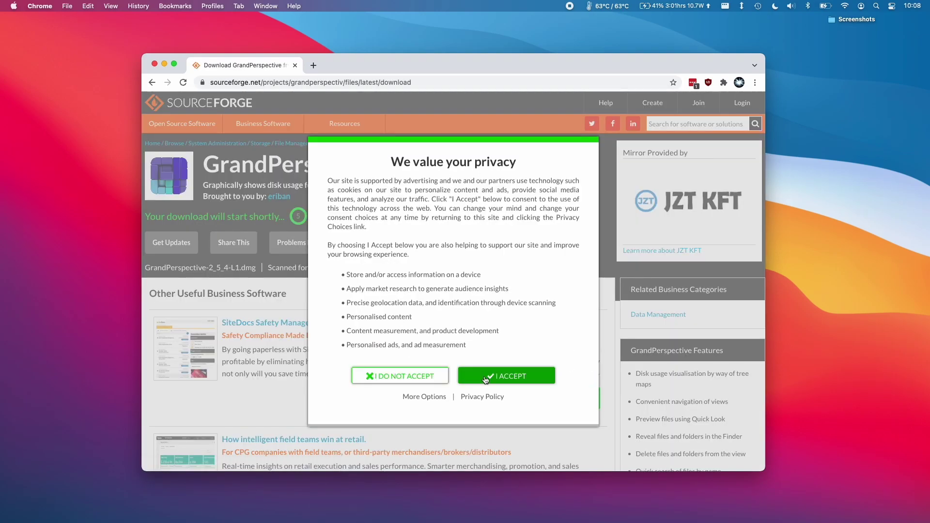
click(507, 375)
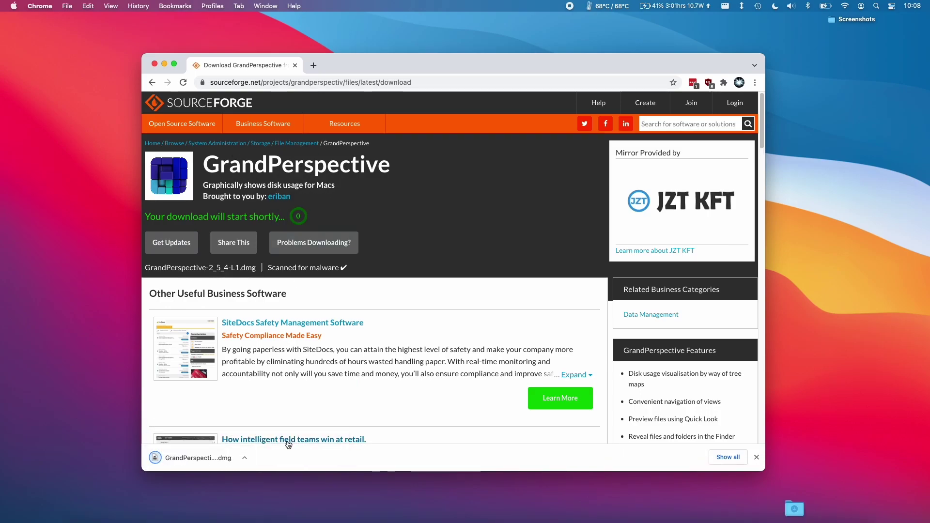
Copy GrandPerspective from the disk image into Applications, replacing the old copy, and launch it.
click(215, 457)
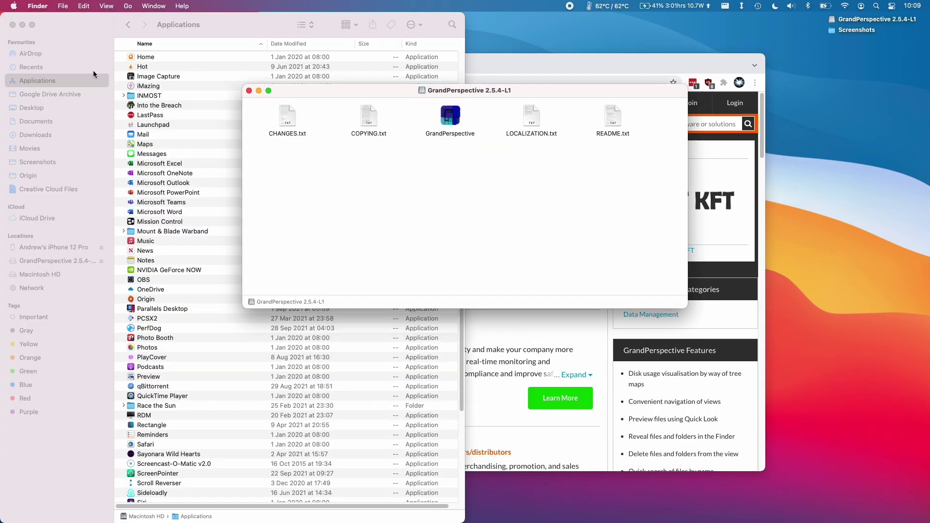
click(101, 45)
click(448, 163)
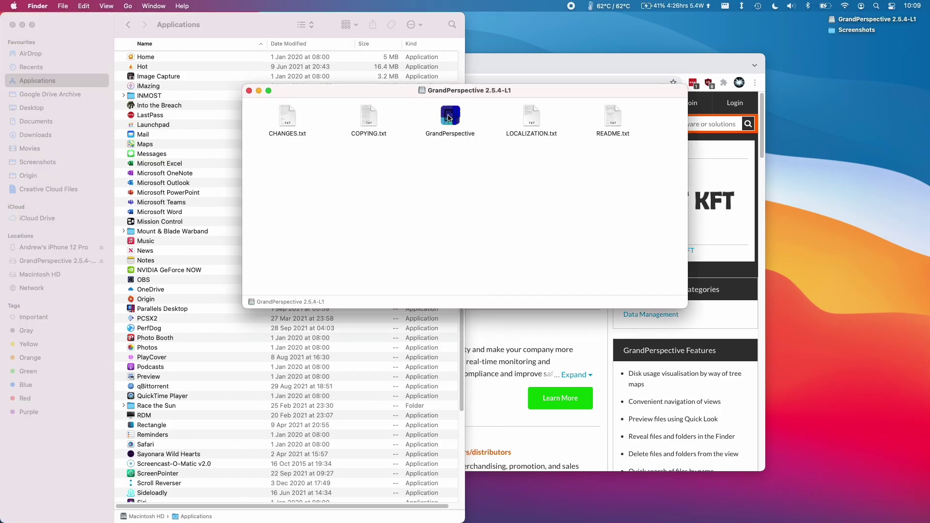
drag(450, 116, 227, 128)
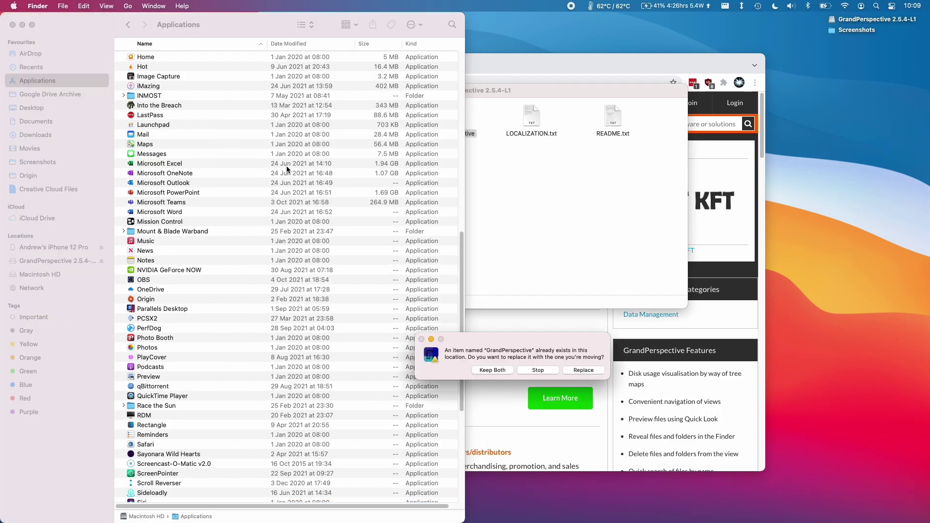
click(562, 396)
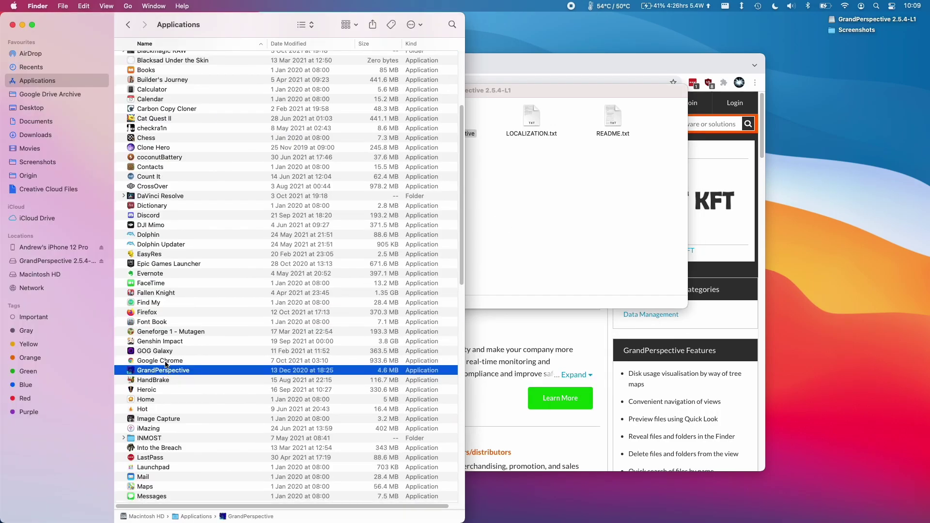
double_click(177, 371)
click(460, 216)
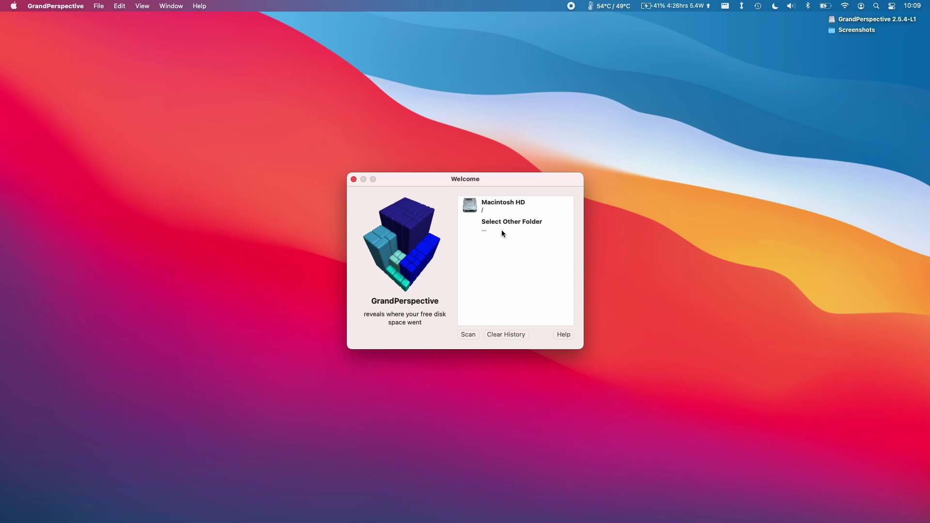
Scan Macintosh HD and zoom the treemap window to fill the screen, exposing the 155 GB Windows 11.pvm block.
click(502, 211)
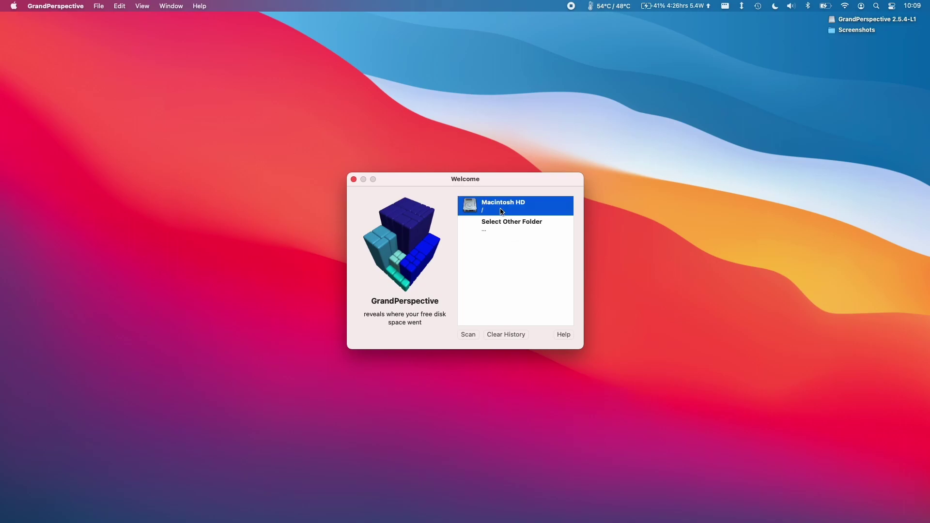
double_click(504, 211)
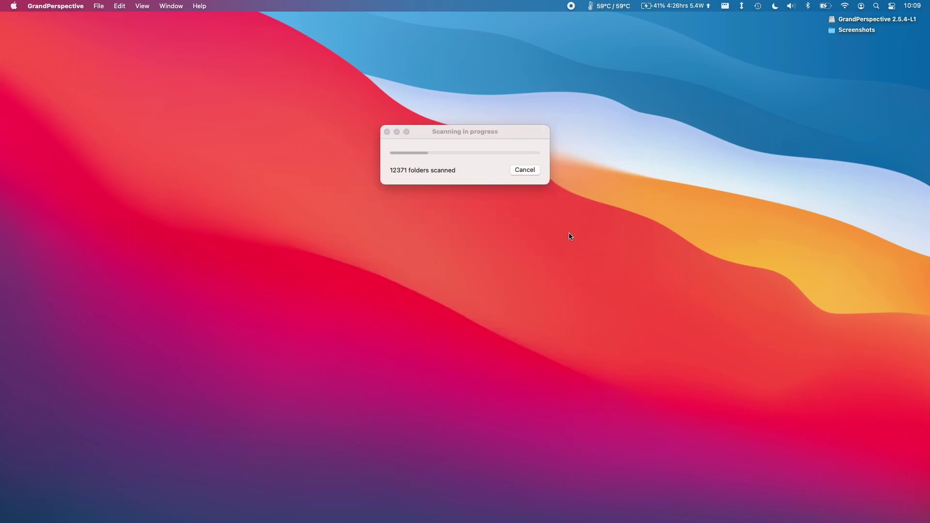
click(444, 151)
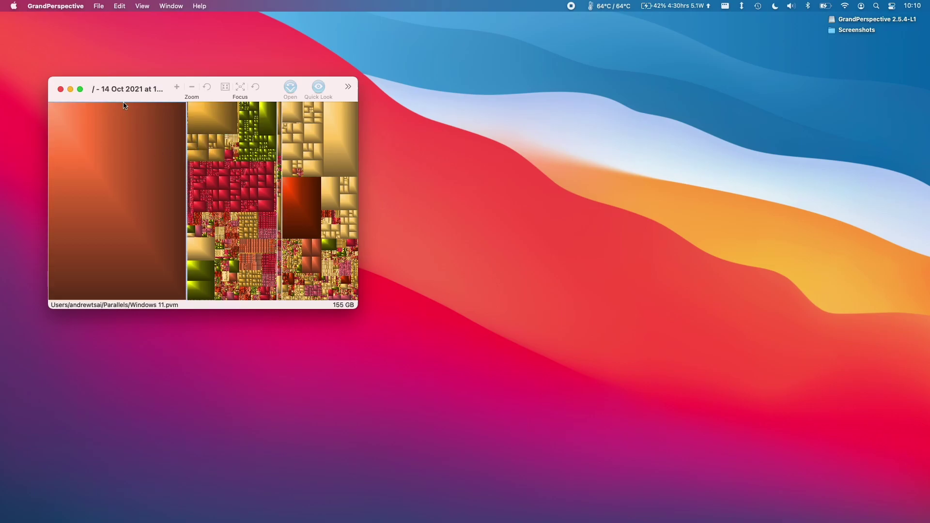
double_click(164, 80)
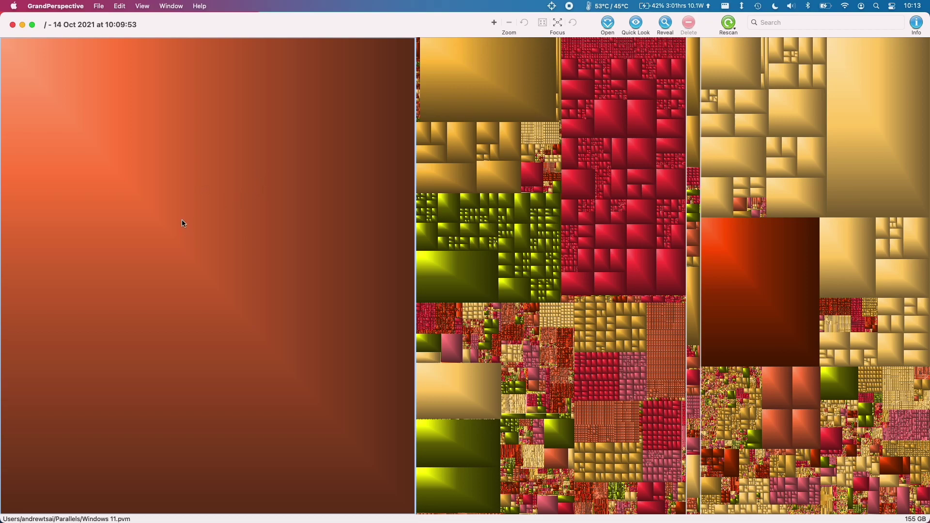
Reveal Windows 11.pvm in Finder and select it, showing 166.88 GB in the Parallels folder.
right_click(191, 232)
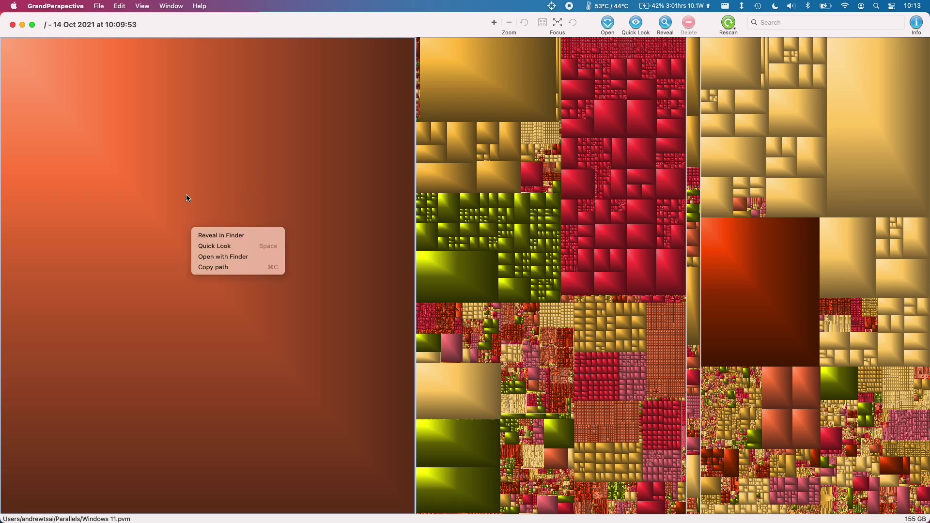
click(198, 236)
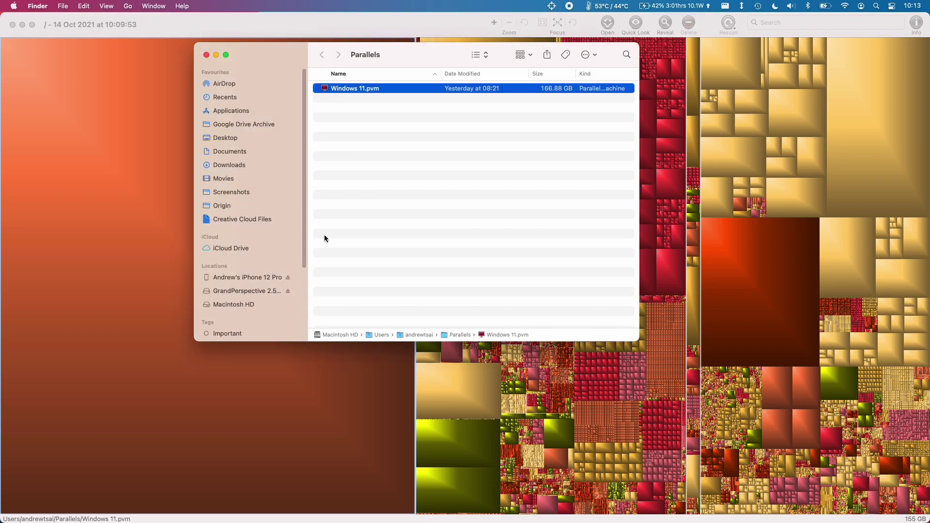
click(385, 101)
click(367, 91)
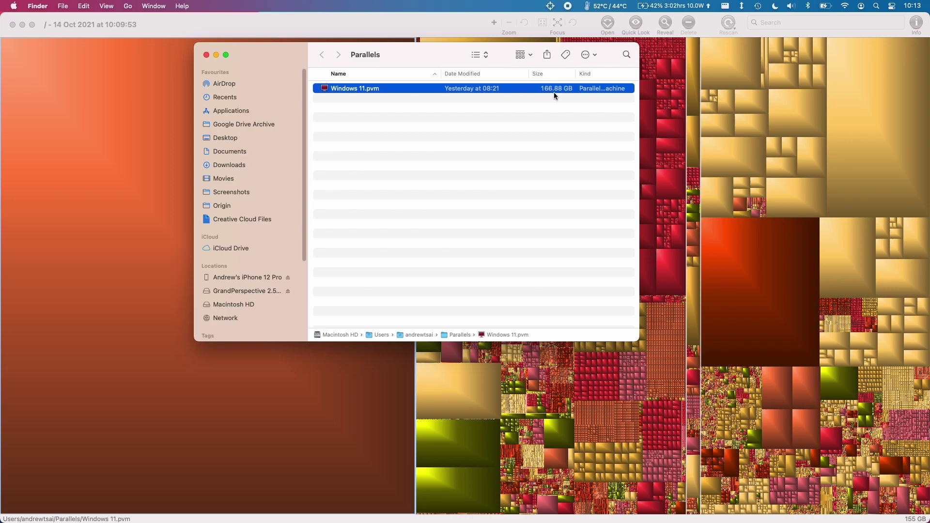
Close the Parallels folder window and check the storage overview showing 78.31 GB available.
click(206, 55)
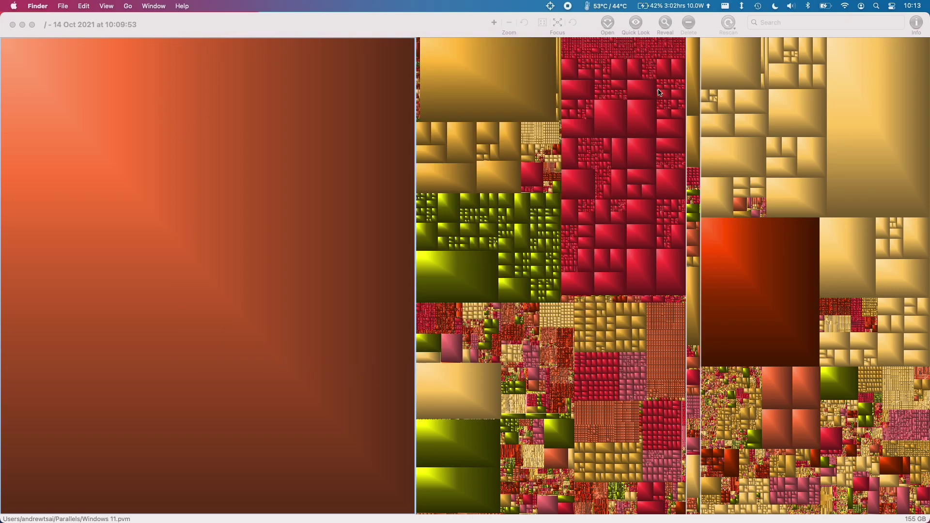
click(263, 150)
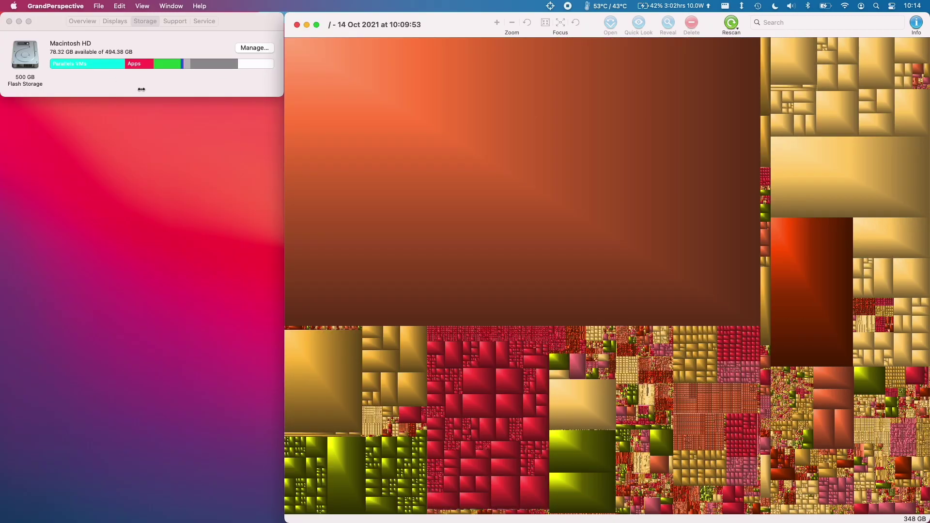
click(112, 60)
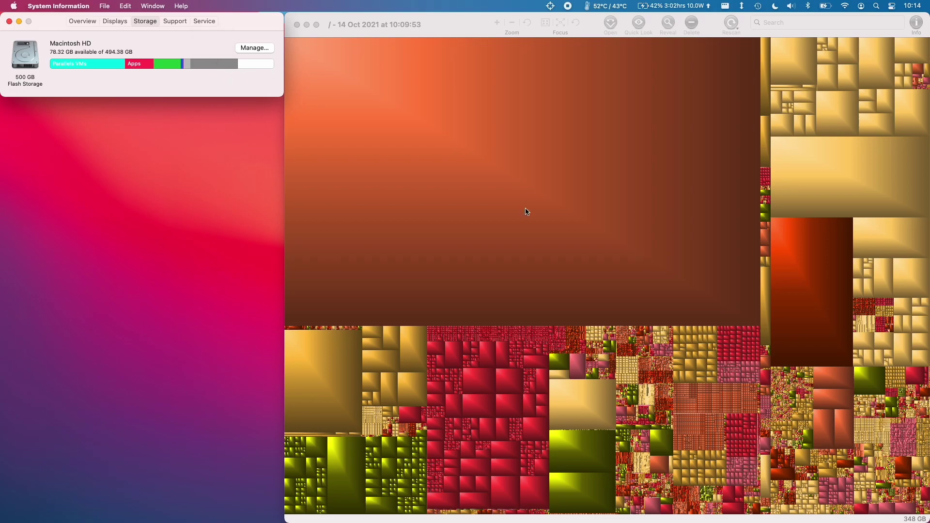
In the treemap, select the small 9.06 GB atom_rpg package block instead of Windows 11.pvm.
click(495, 227)
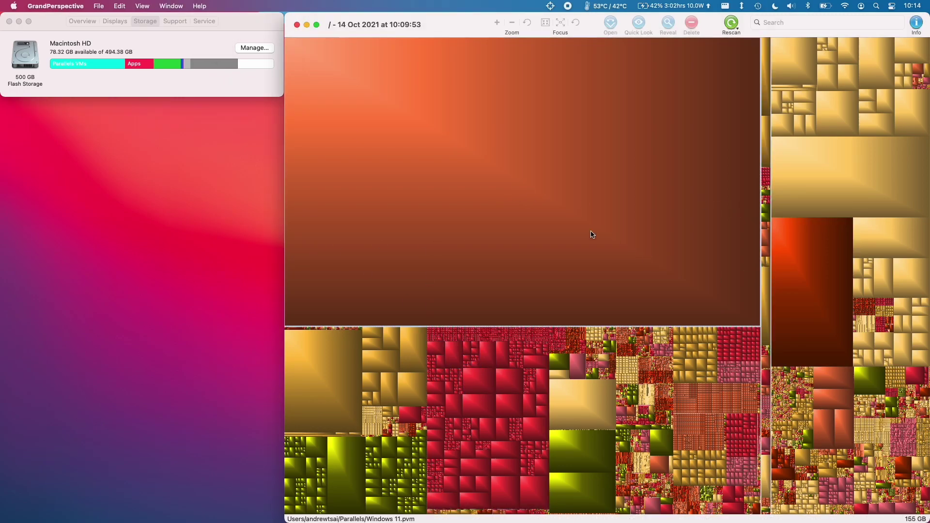
click(400, 180)
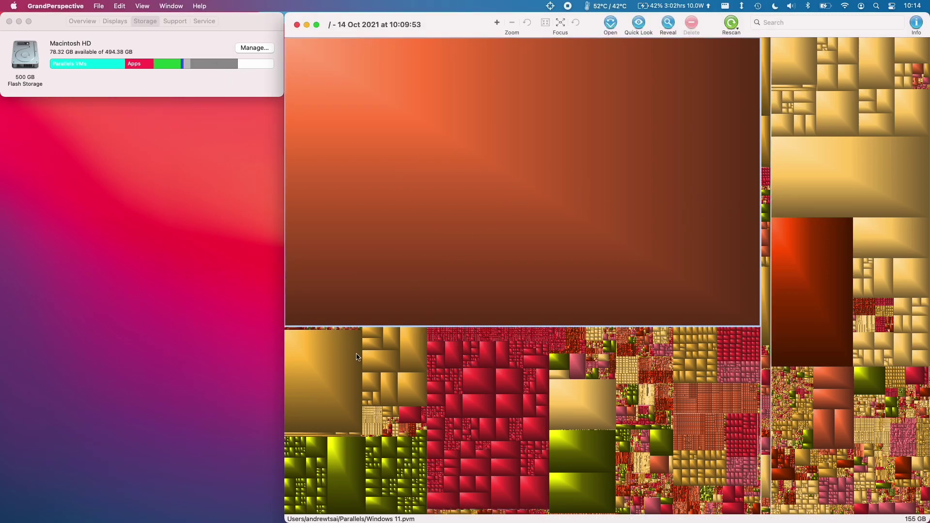
click(331, 358)
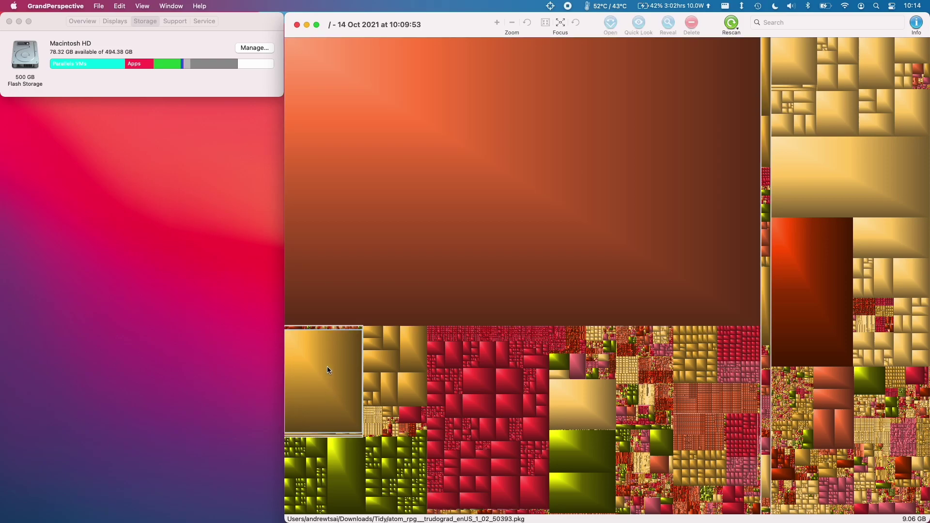
key(super+Tab)
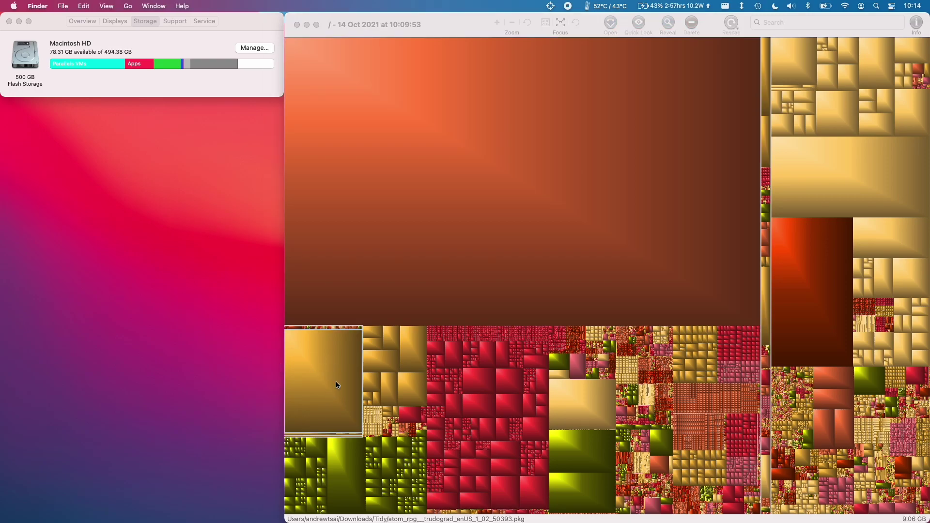
Reveal the atom_rpg package in Finder and move it from Downloads/Tidy to the Bin.
right_click(324, 360)
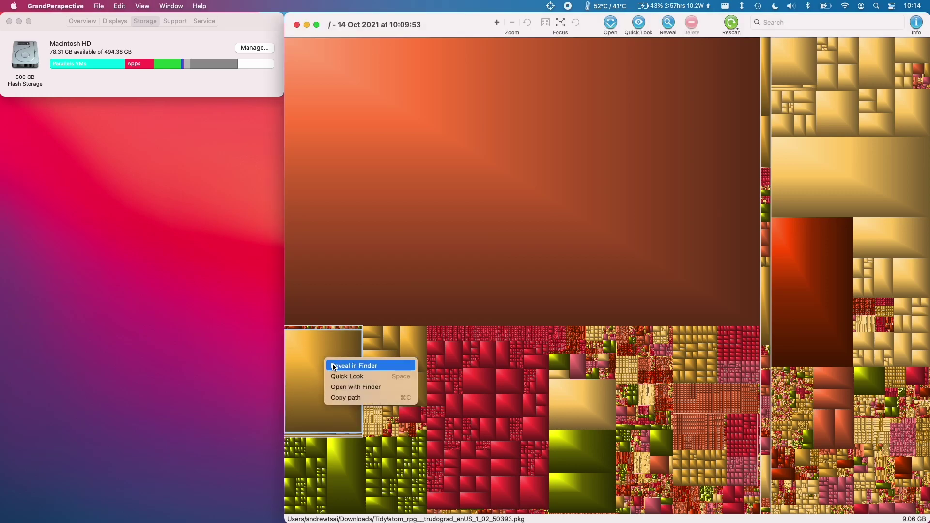
click(335, 367)
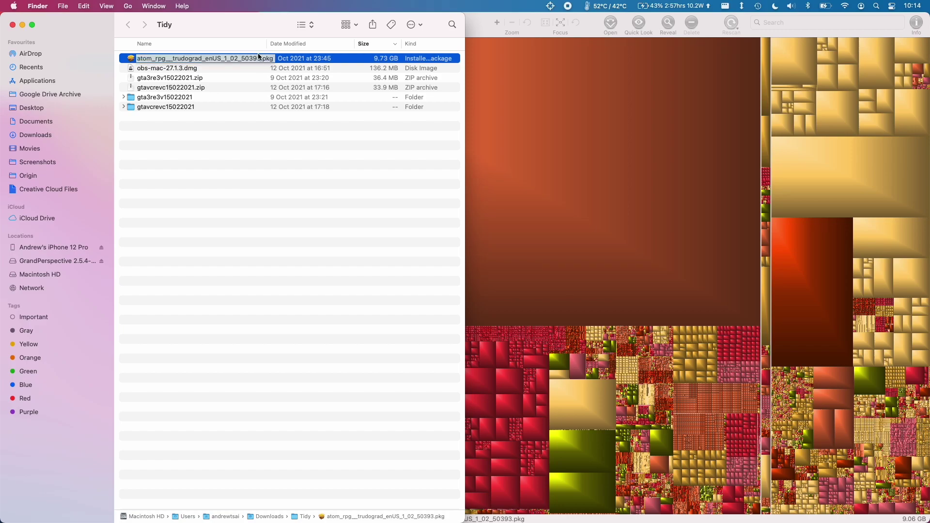
right_click(225, 59)
click(258, 92)
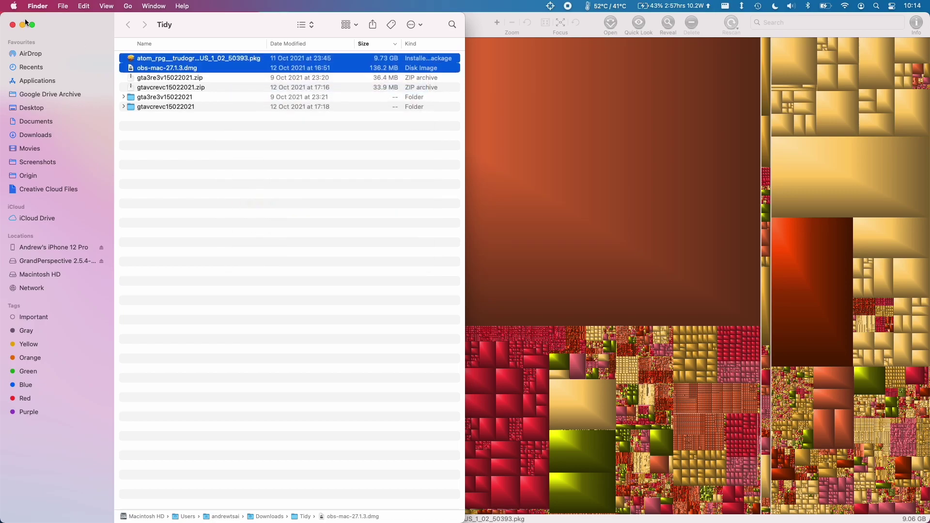
click(23, 25)
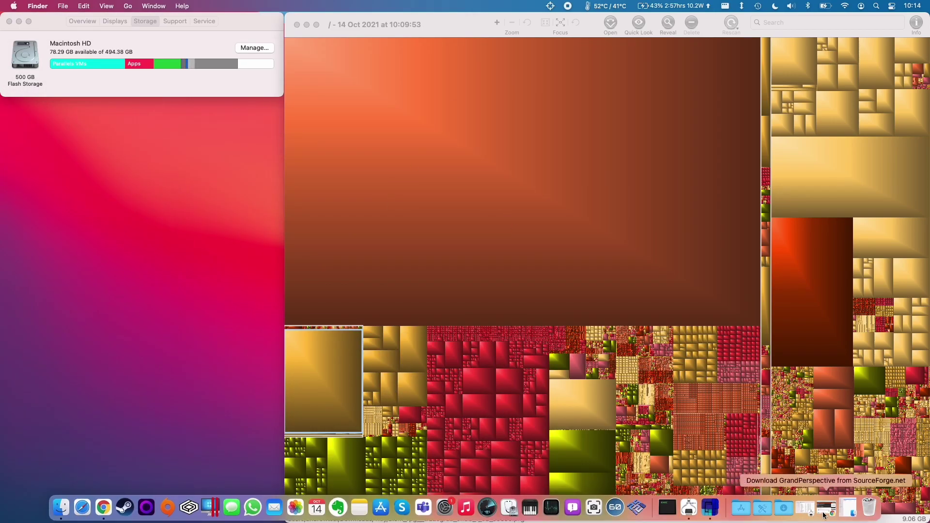
Empty the Bin to permanently erase the atom_rpg installer package.
click(875, 513)
click(221, 251)
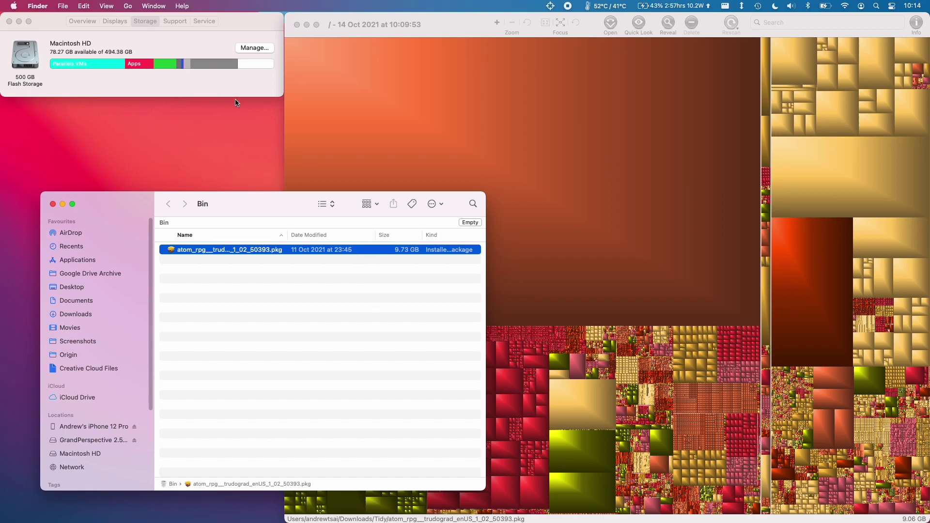
right_click(271, 254)
click(279, 264)
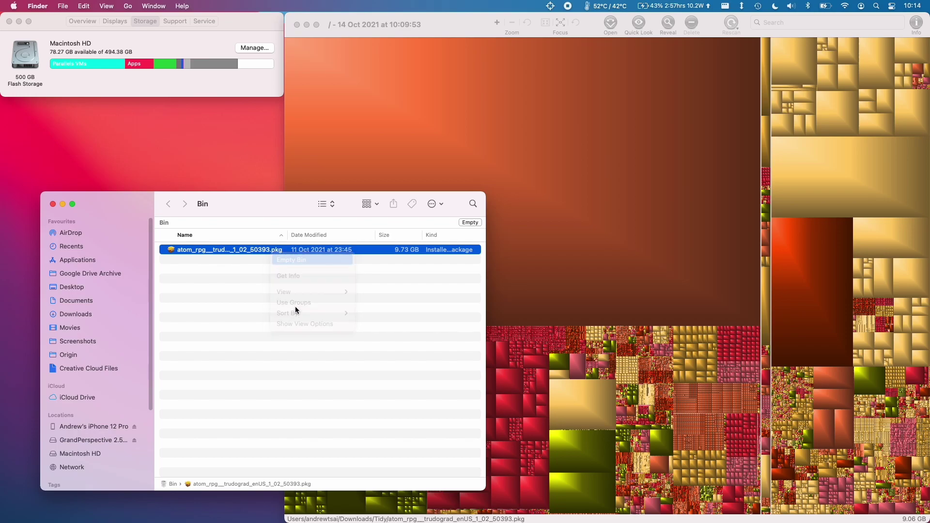
click(491, 211)
click(206, 62)
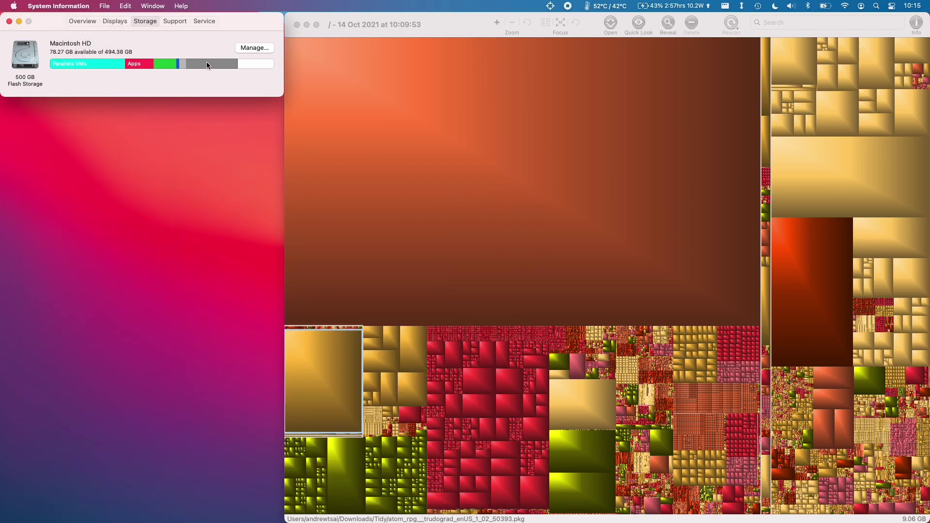
mouse_move(166, 65)
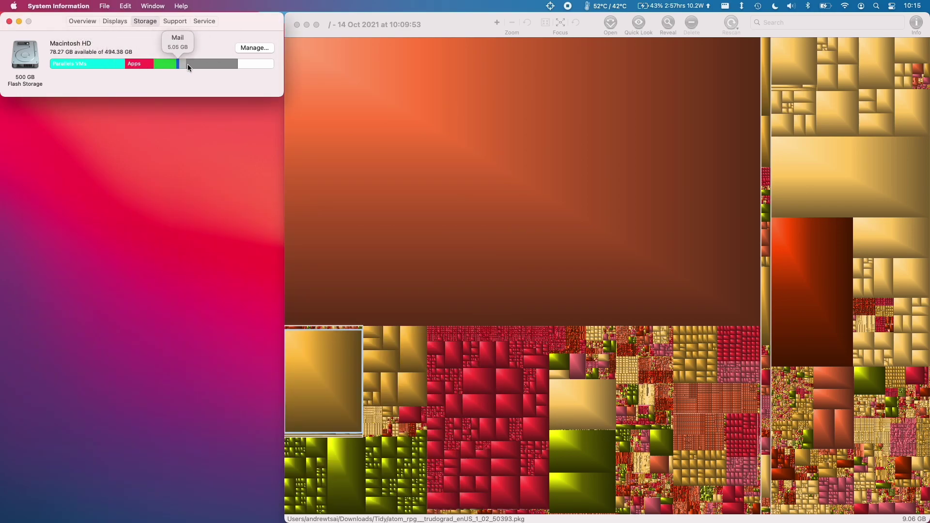
mouse_move(207, 64)
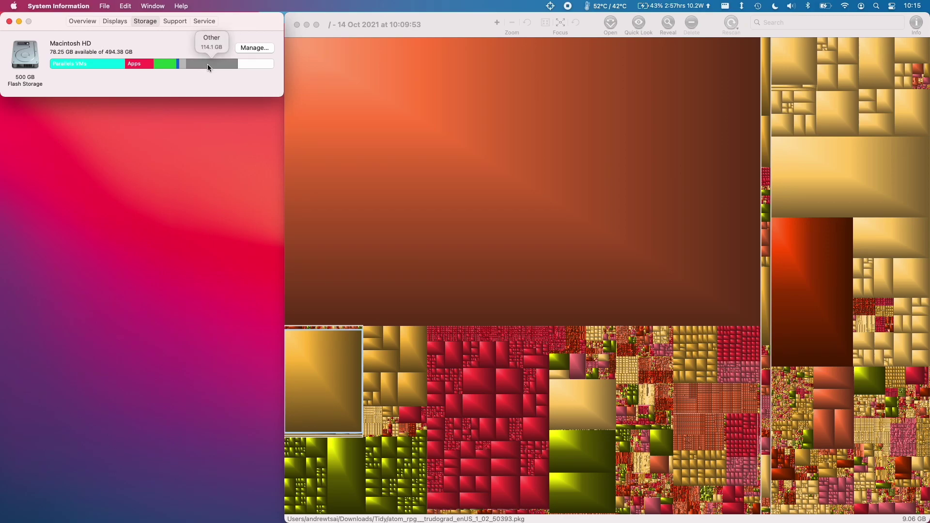
click(338, 404)
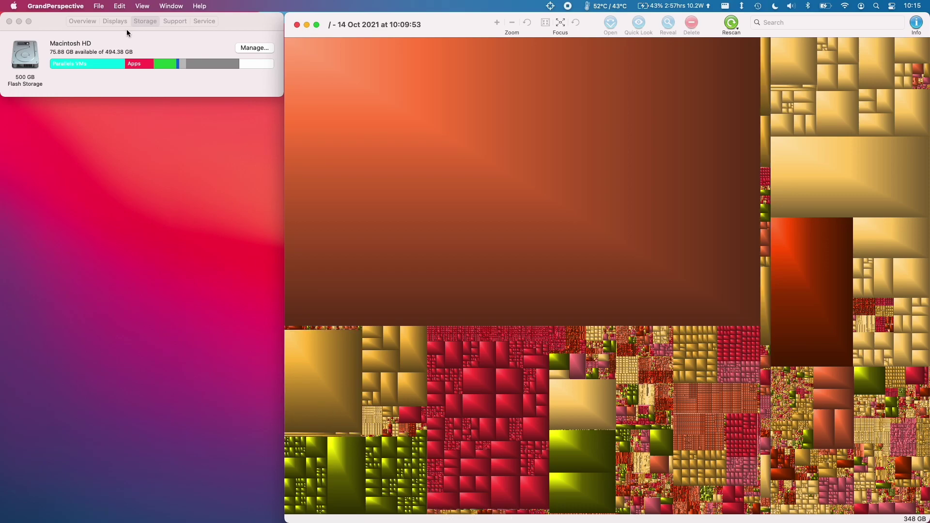
click(114, 64)
mouse_move(88, 67)
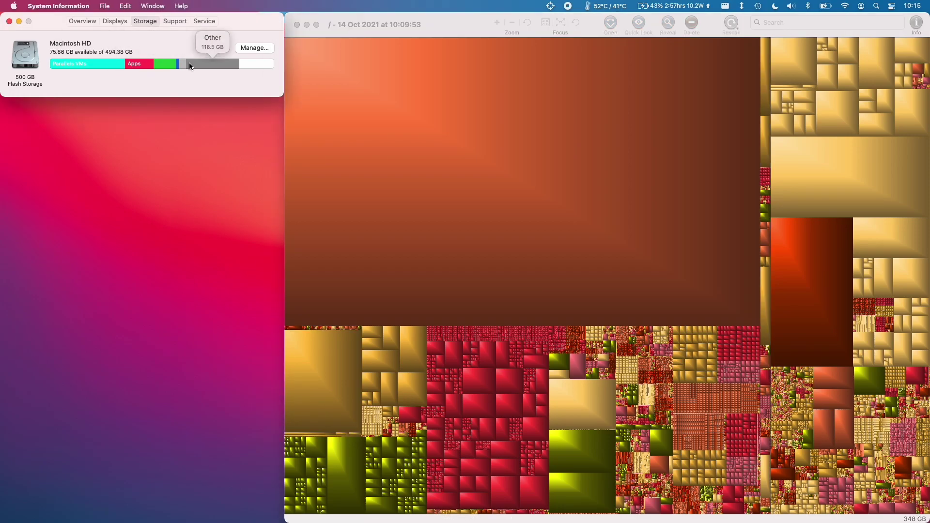
click(452, 405)
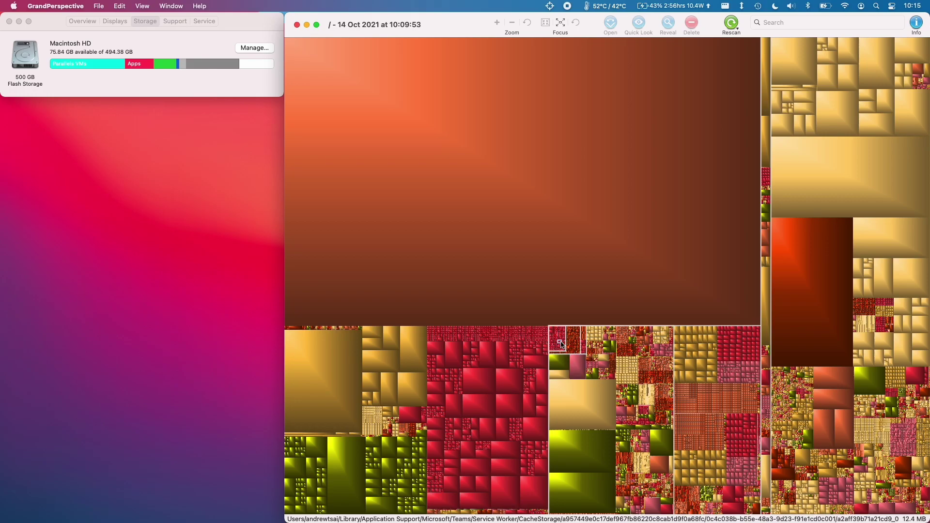
Reveal the 4.09 GB Albion-Online app in Finder and enlarge its game folder window.
right_click(572, 402)
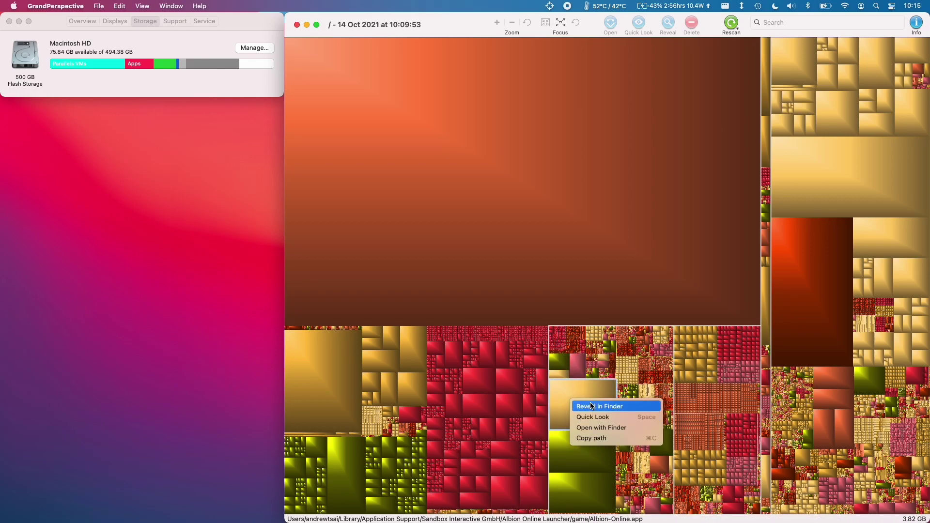
click(583, 407)
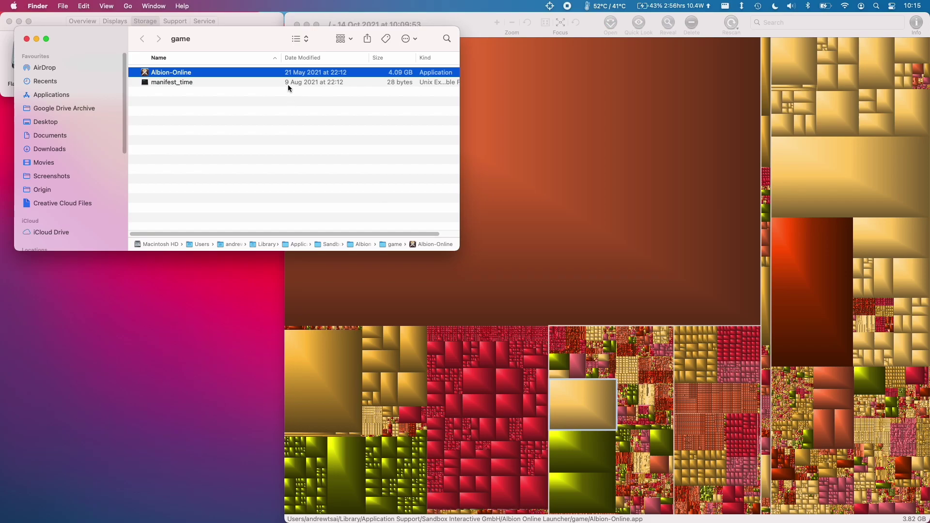
drag(265, 35, 266, 64)
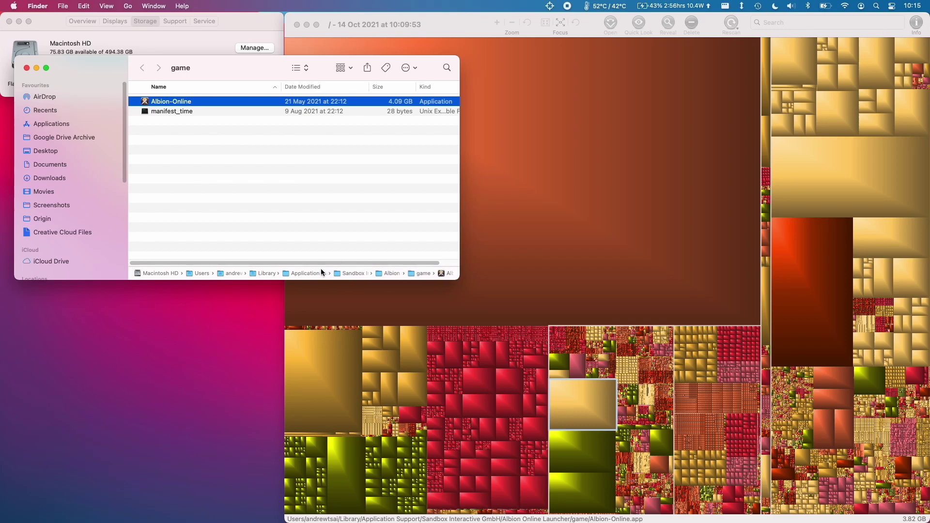
click(111, 7)
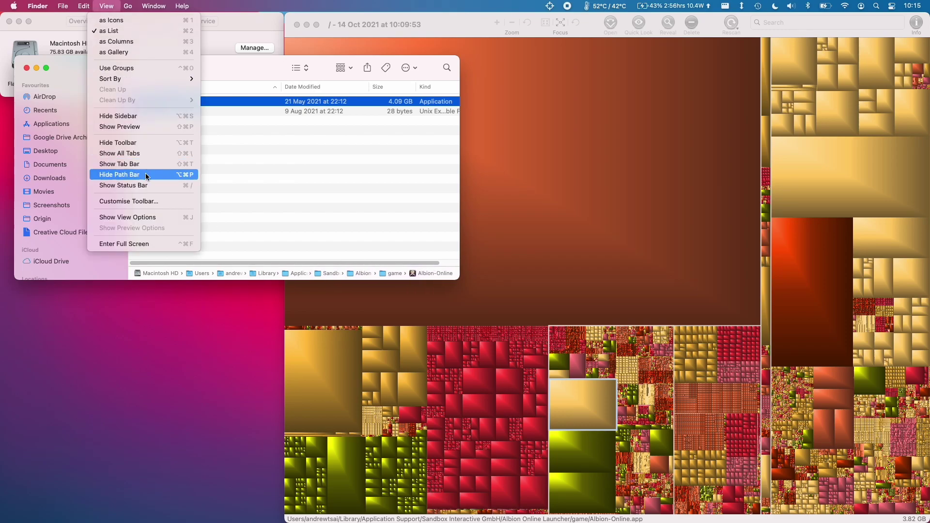
click(378, 244)
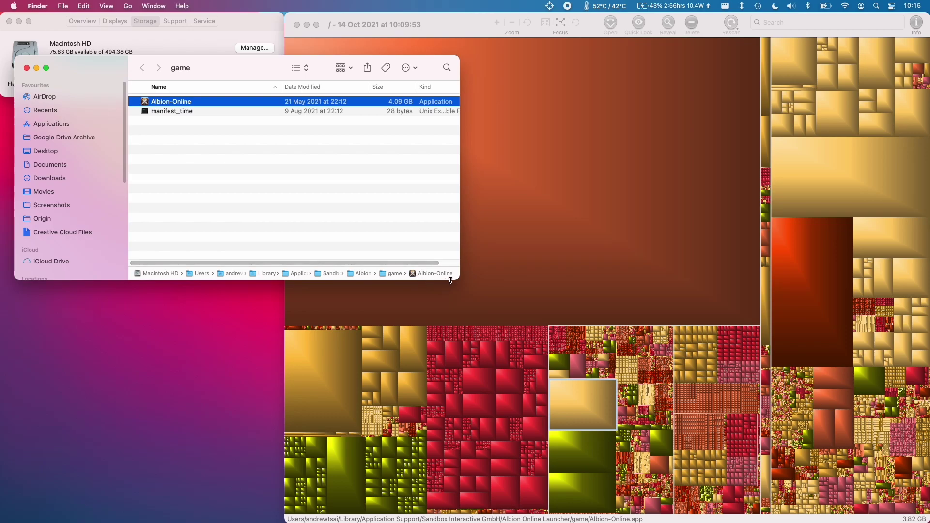
drag(455, 280, 528, 320)
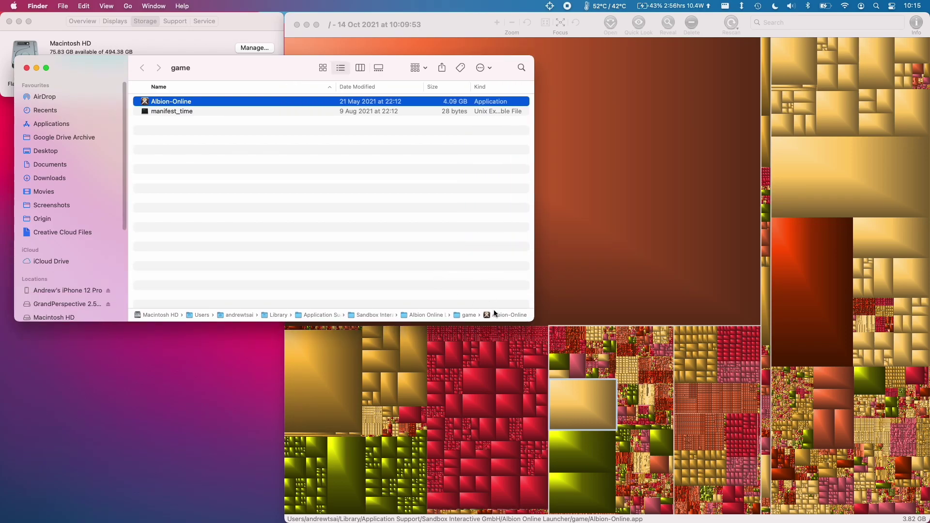
Go up to the Library/Application Support folder and move the Finder window lower.
double_click(333, 316)
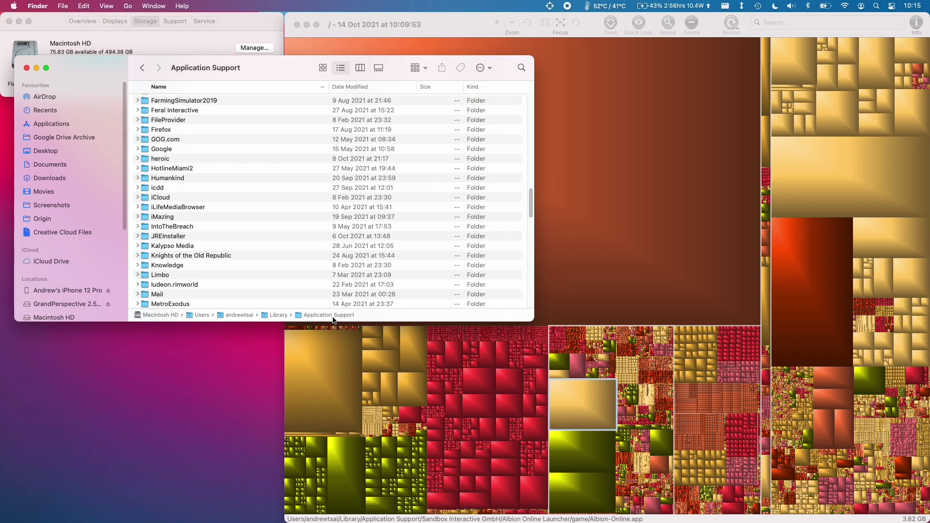
scroll(276, 202, up, 15)
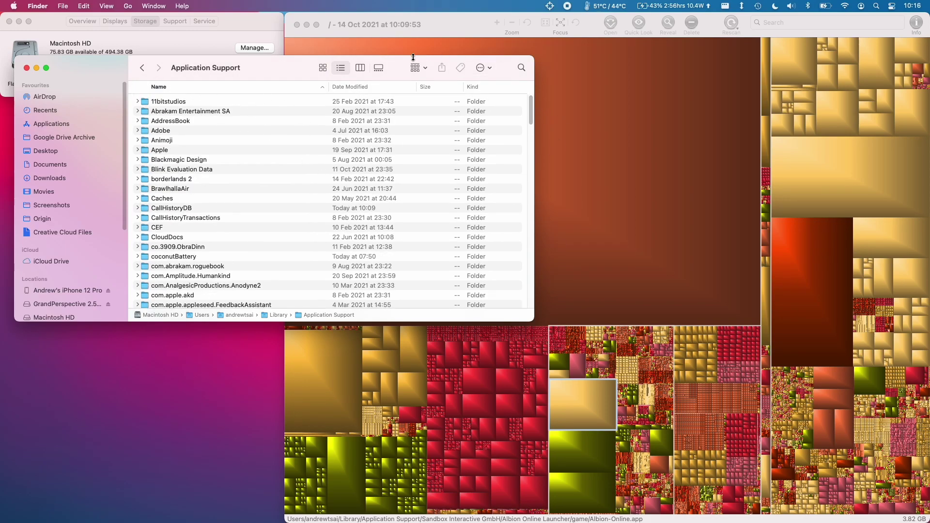
drag(413, 57, 415, 139)
click(144, 79)
Reveal the Albion-Online app in Finder again from its treemap block.
mouse_move(121, 64)
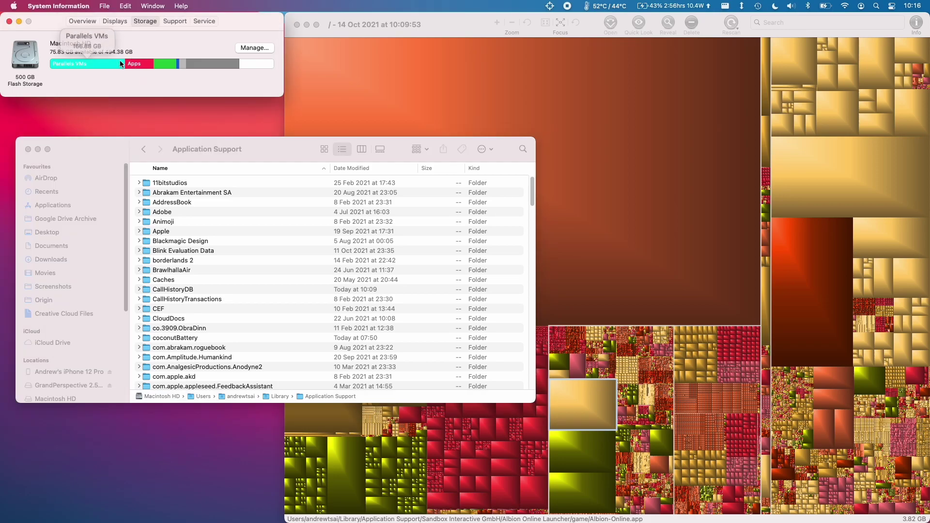
click(183, 250)
click(586, 402)
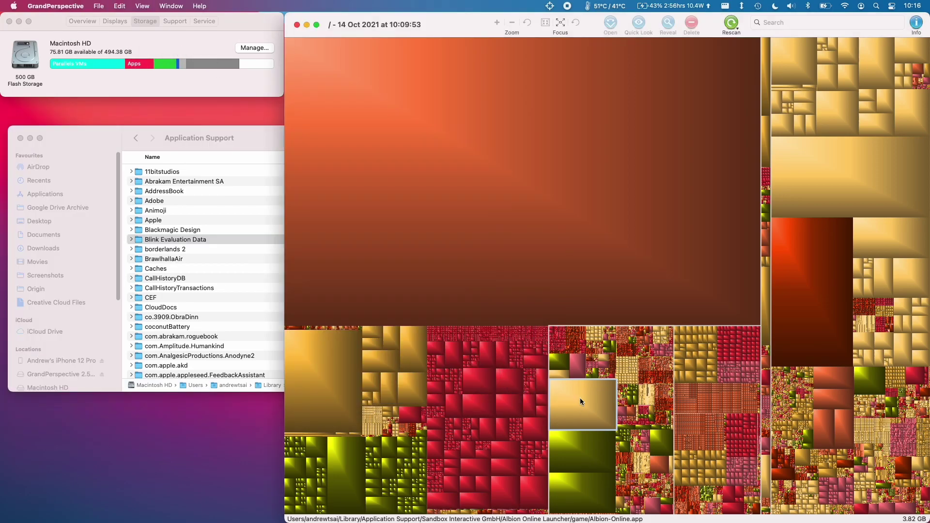
right_click(585, 416)
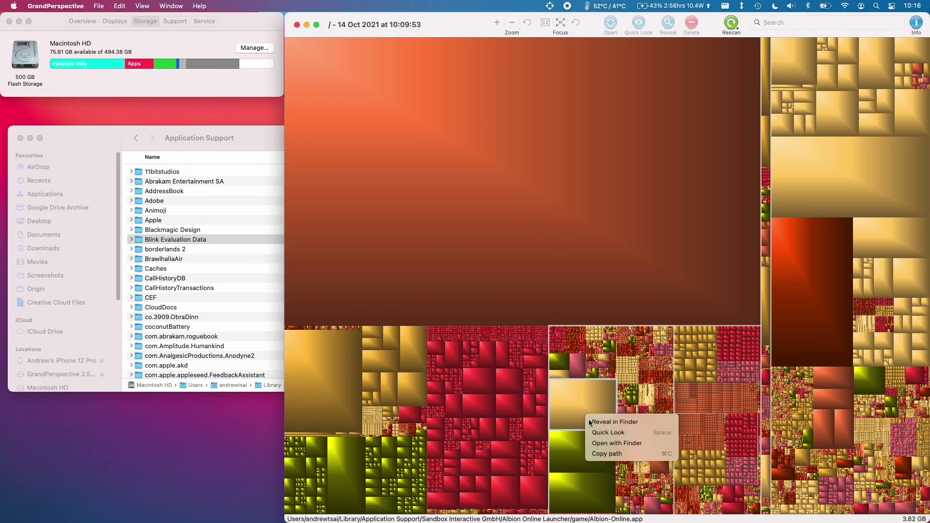
click(601, 422)
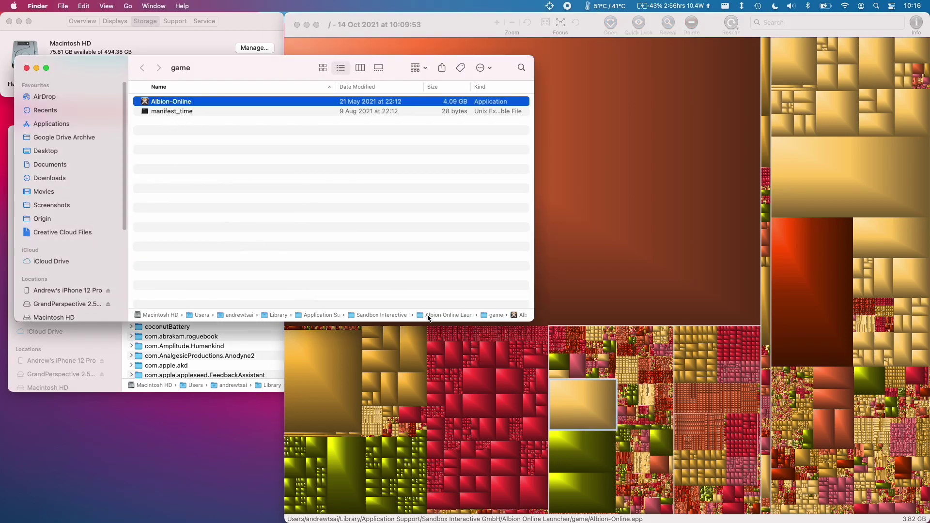
Go up to Sandbox Interactive GmbH and move the Albion Online Launcher folder to the Bin.
double_click(393, 315)
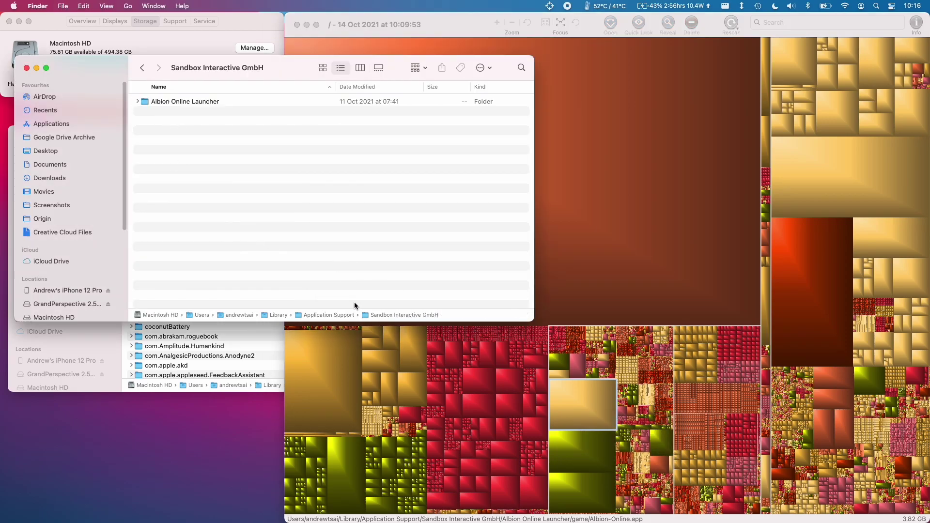
click(211, 103)
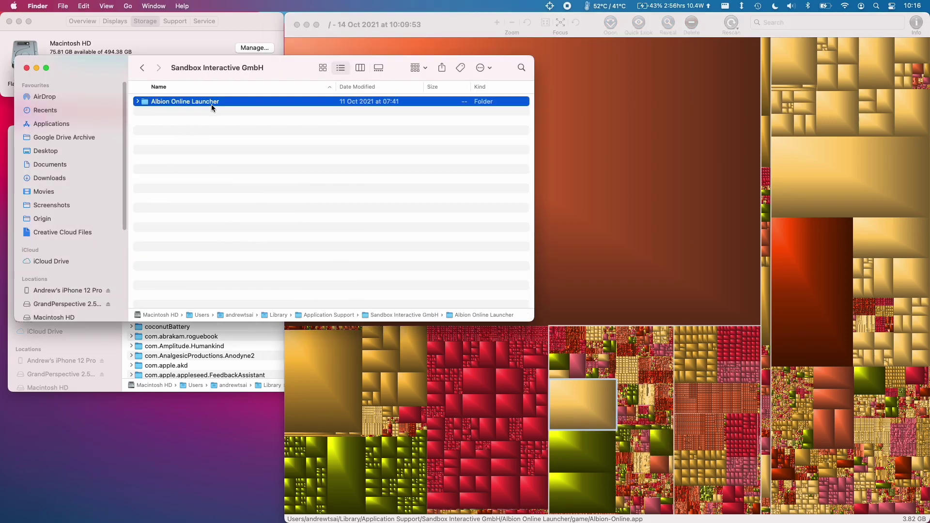
right_click(168, 103)
click(105, 97)
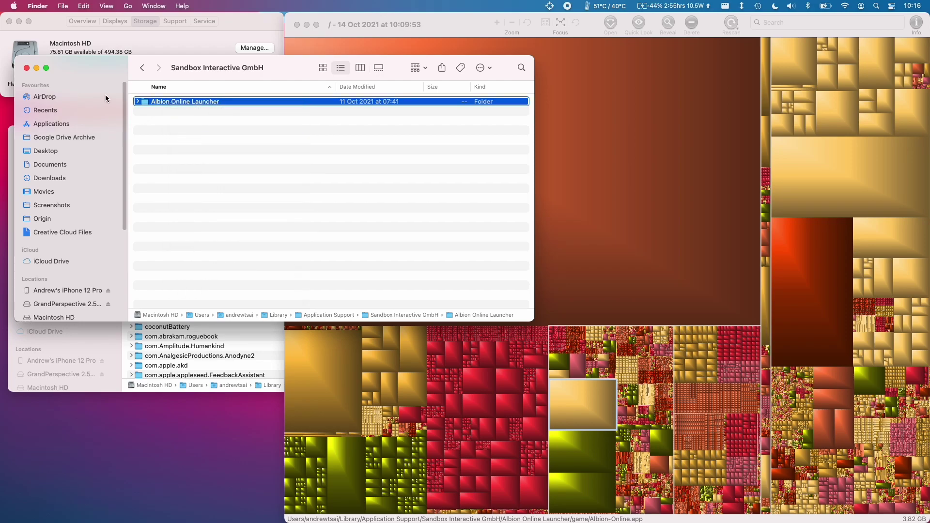
click(27, 67)
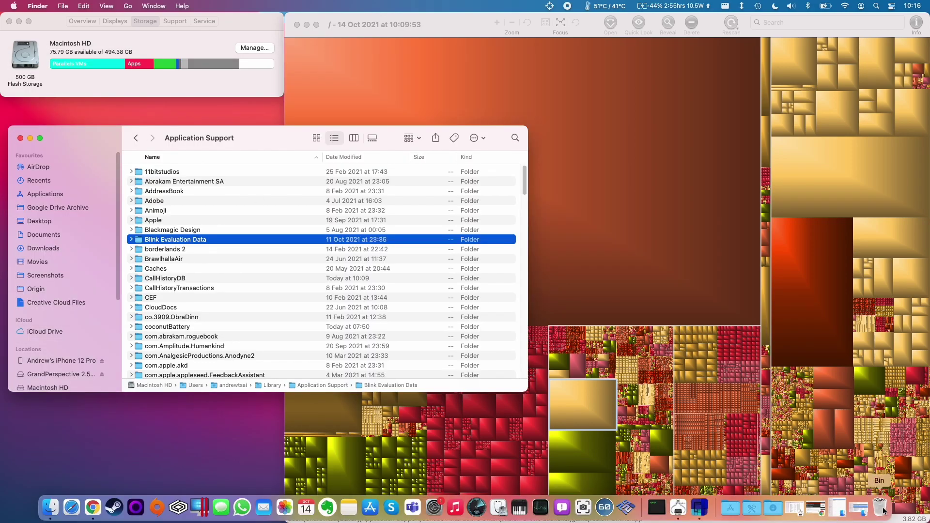
Empty the Bin, raising Macintosh HD's free space to 79.83 GB.
click(883, 510)
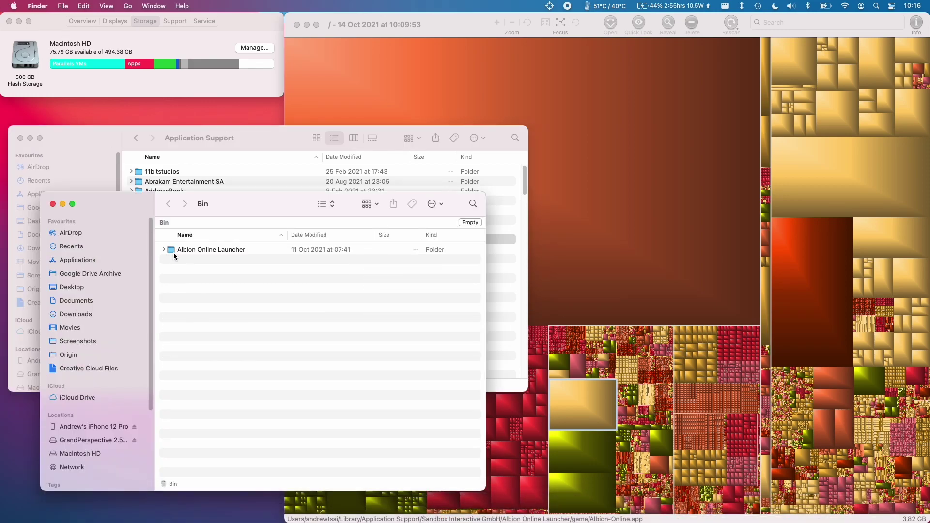
right_click(230, 301)
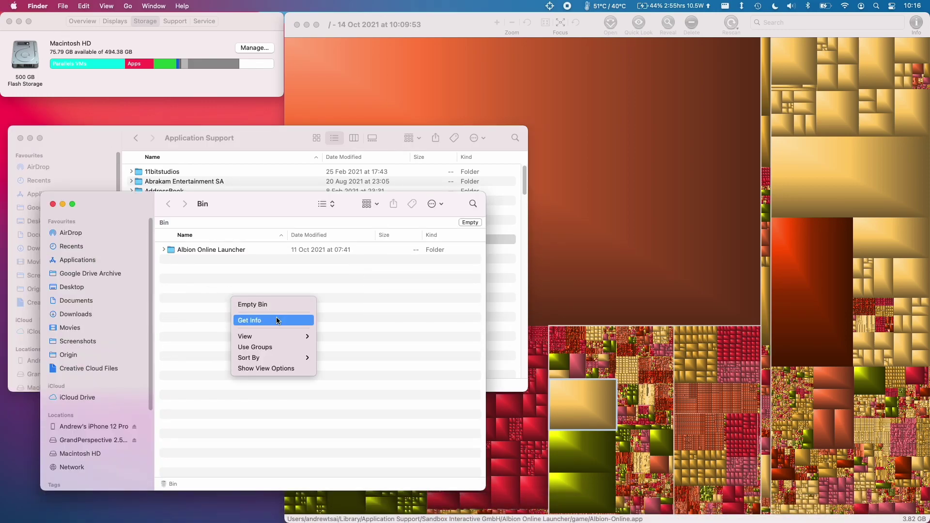
click(245, 304)
Confirm emptying the Bin, then reveal the Genshin Impact .ipa file in Finder from the treemap.
click(476, 211)
key(super+h)
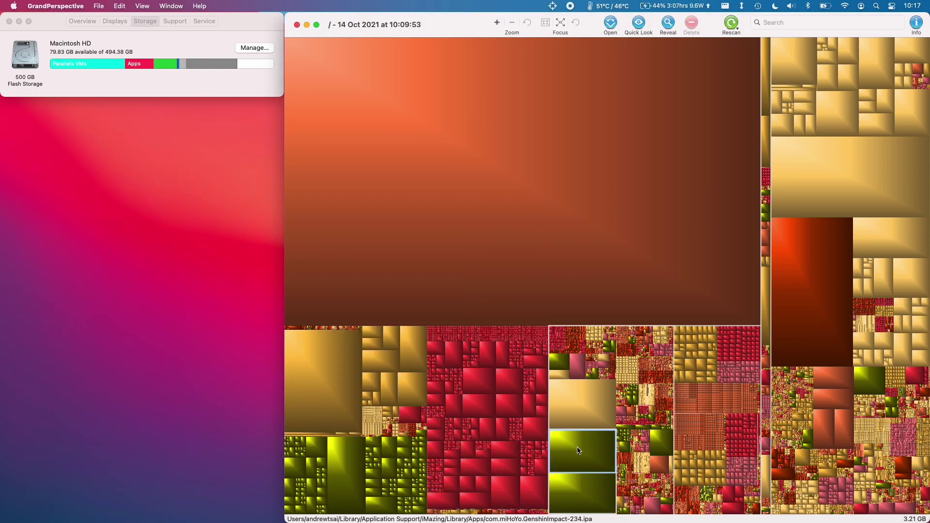
right_click(598, 441)
click(603, 451)
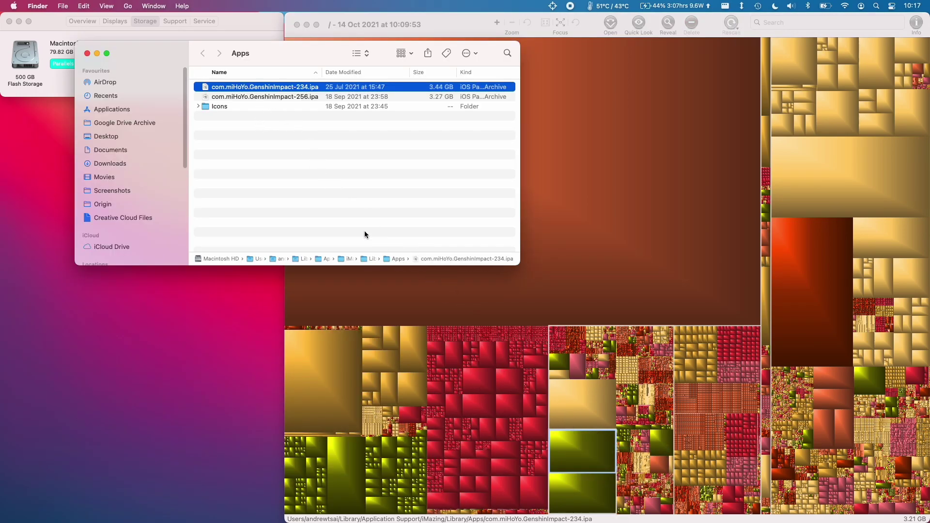
Move both Genshin Impact .ipa archives and the Icons folder to the Bin.
click(310, 145)
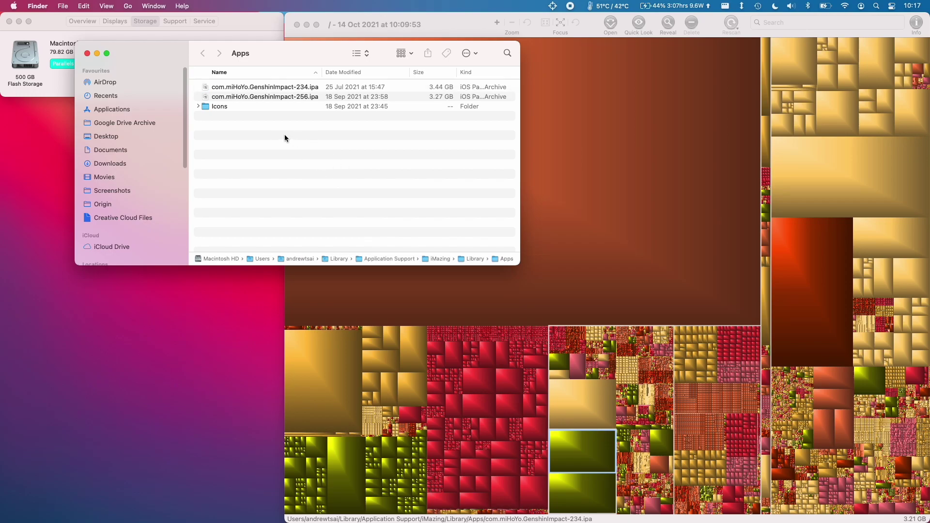
drag(423, 238, 208, 72)
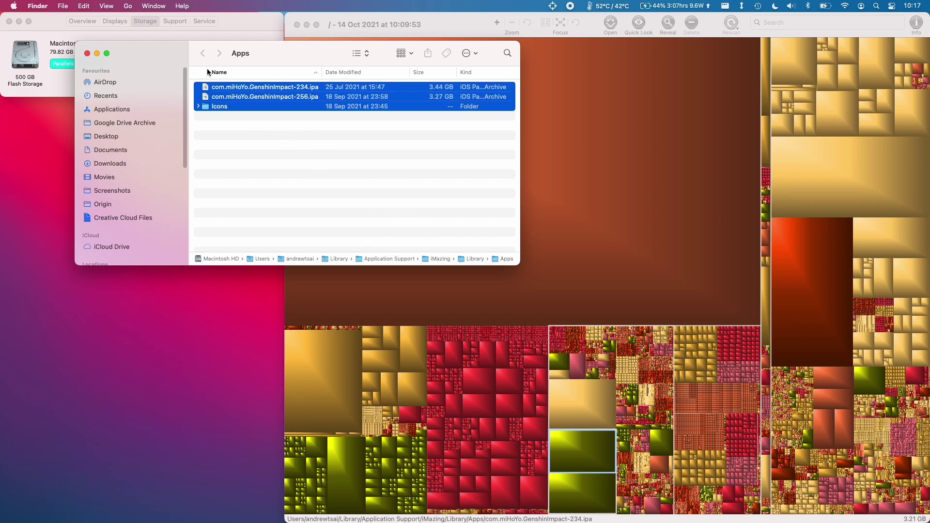
right_click(253, 102)
click(278, 142)
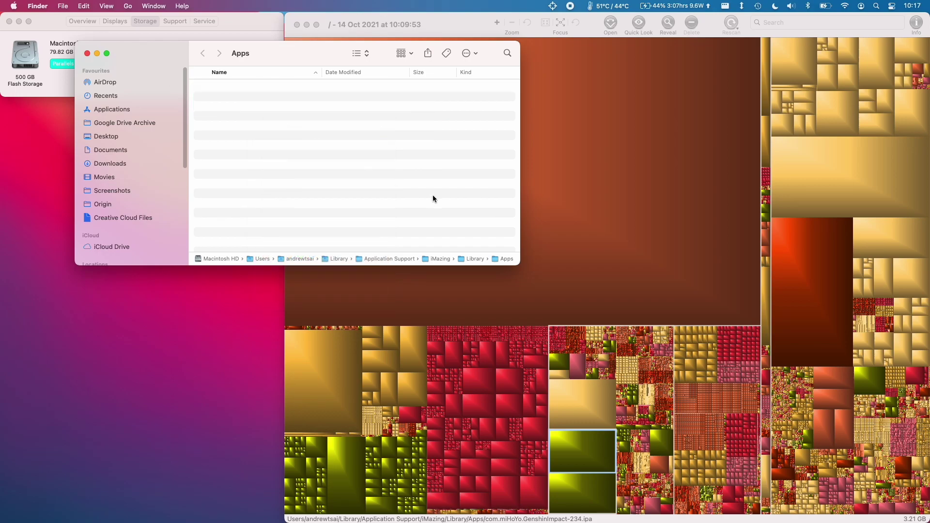
Close the emptied Apps window and reveal Cs_LiYue_EQ4001515_Lunarite_Boy.usm in Finder.
click(87, 54)
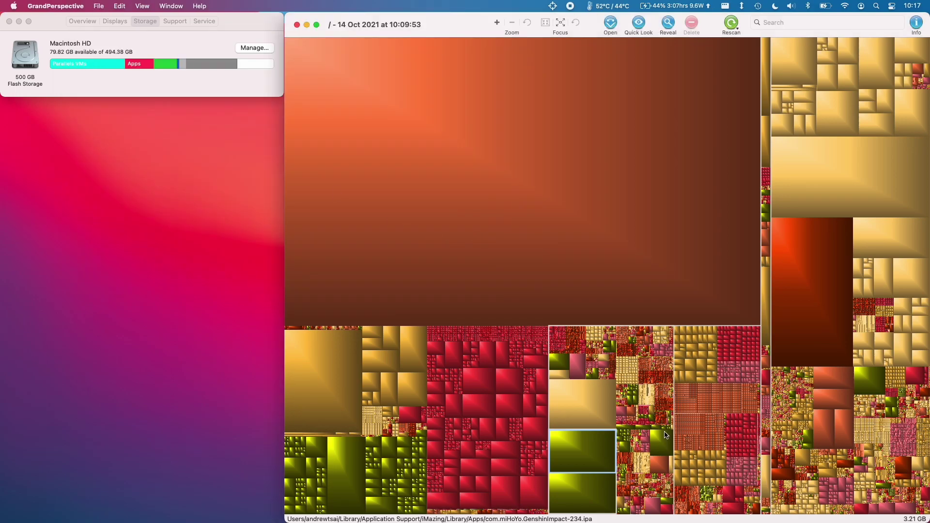
click(625, 415)
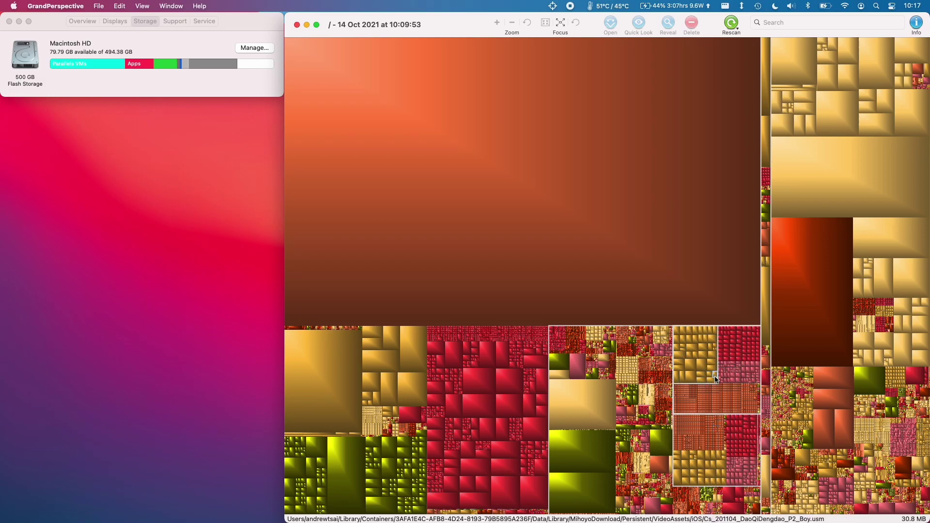
right_click(702, 366)
click(594, 348)
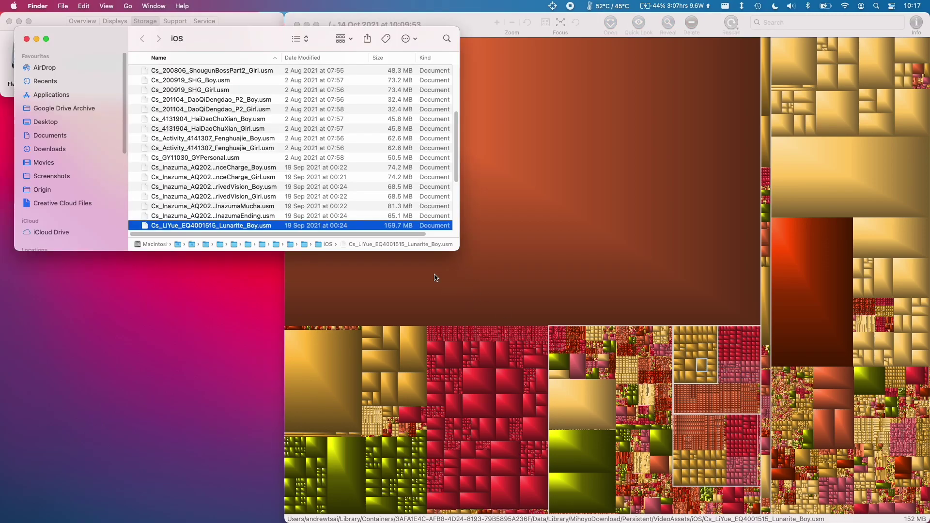
Enlarge the window, check the iOS video folder's 3.03 GB size, and move it to the Bin.
drag(459, 250, 599, 344)
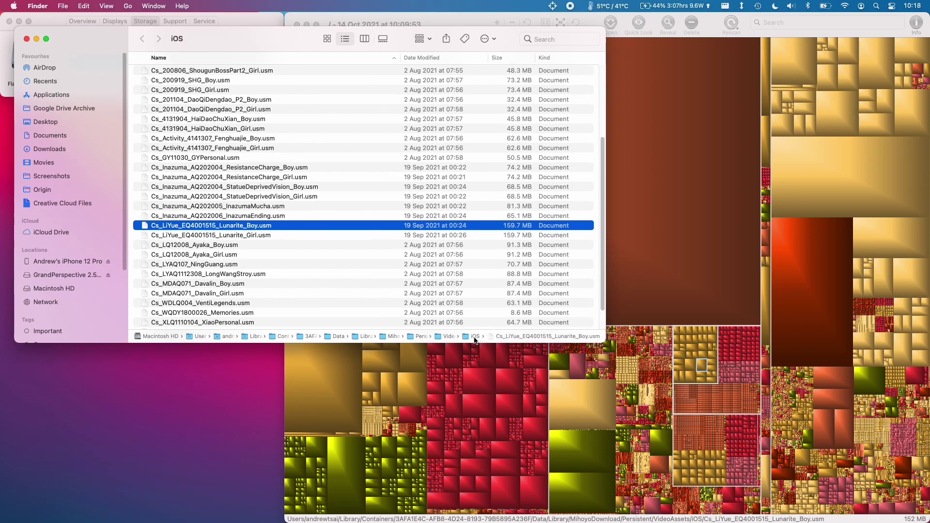
double_click(453, 337)
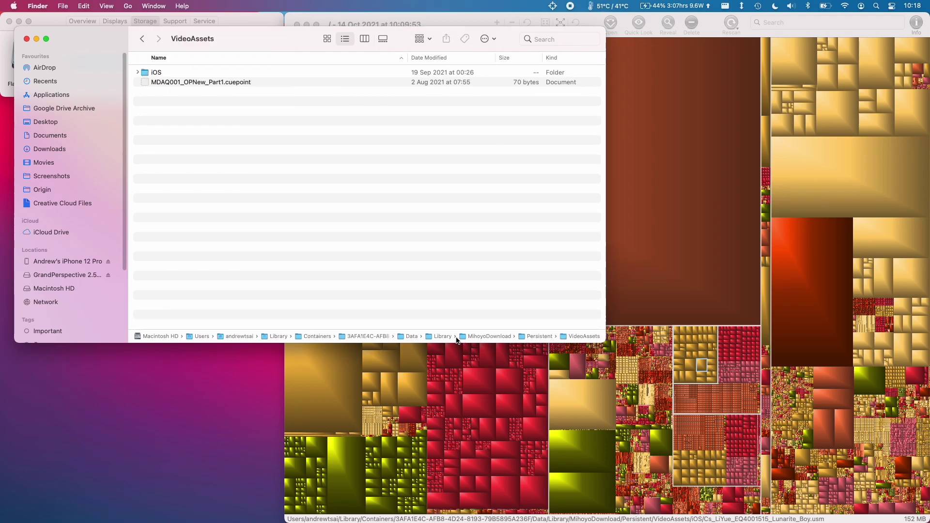
right_click(168, 73)
click(197, 108)
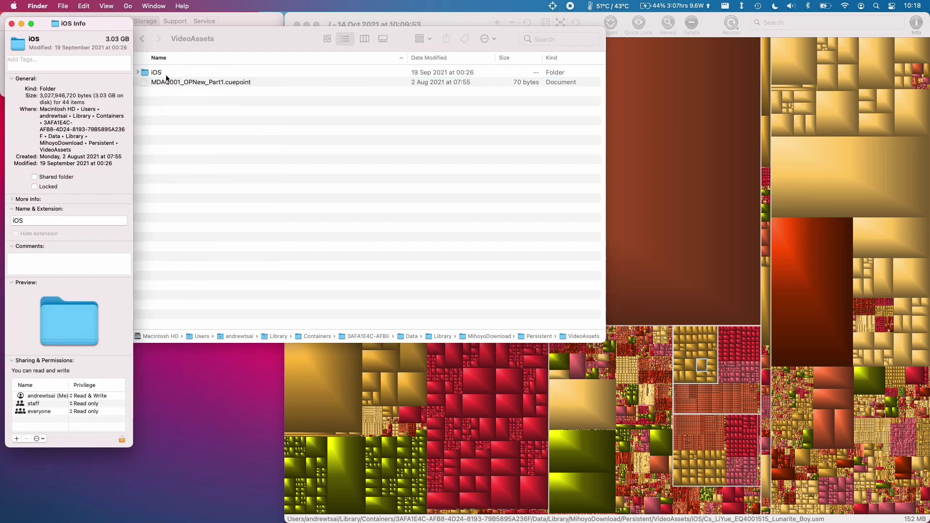
click(11, 24)
right_click(160, 72)
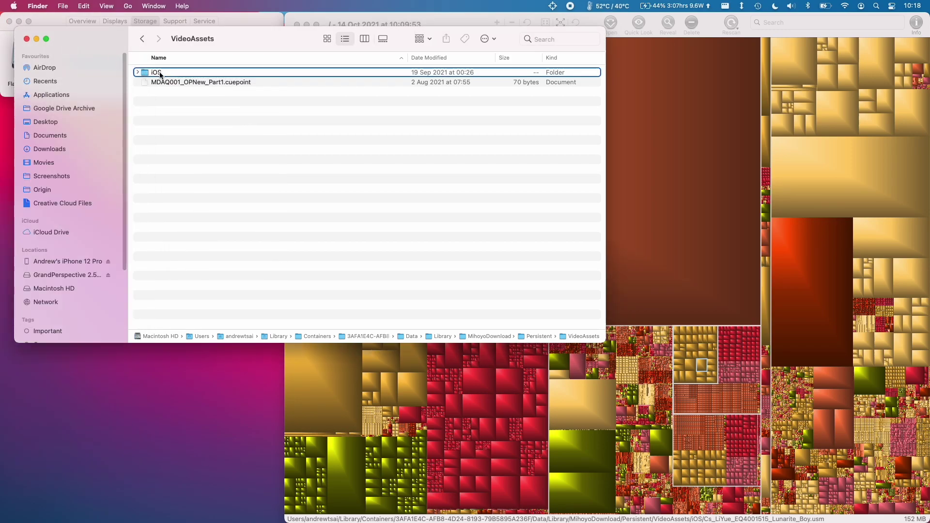
click(184, 94)
Move the app container folder that held the videos to the Bin.
double_click(317, 336)
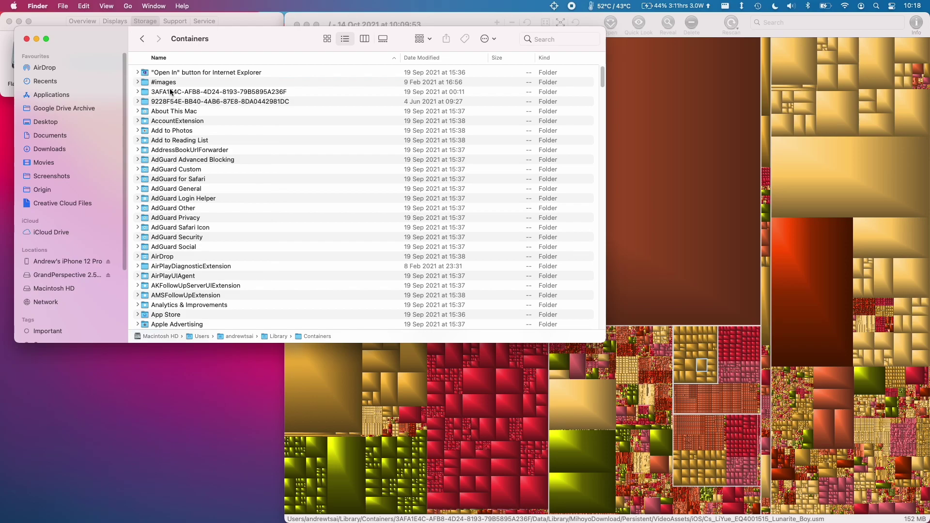
click(168, 92)
right_click(170, 91)
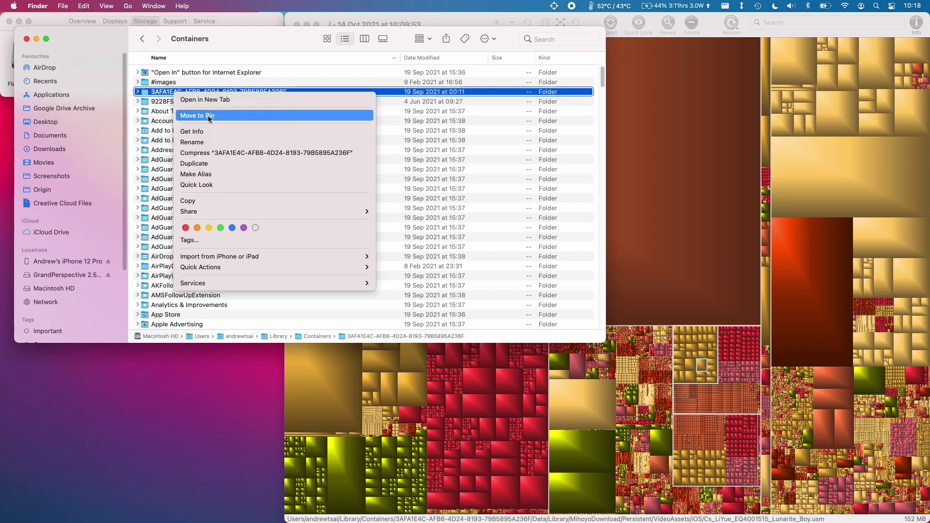
click(208, 113)
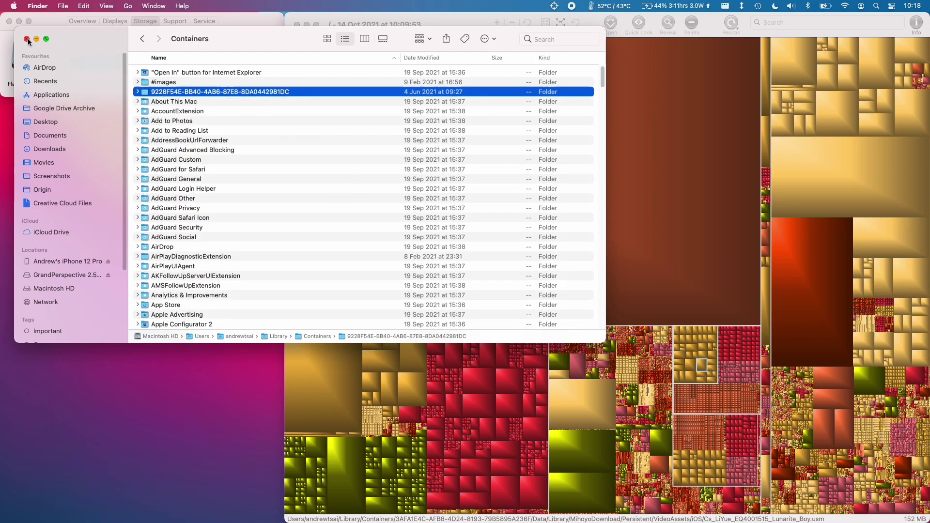
Locate Paradox Interactive in Application Support via the Paradox Launcher block and move it to the Bin.
click(568, 373)
key(super+r)
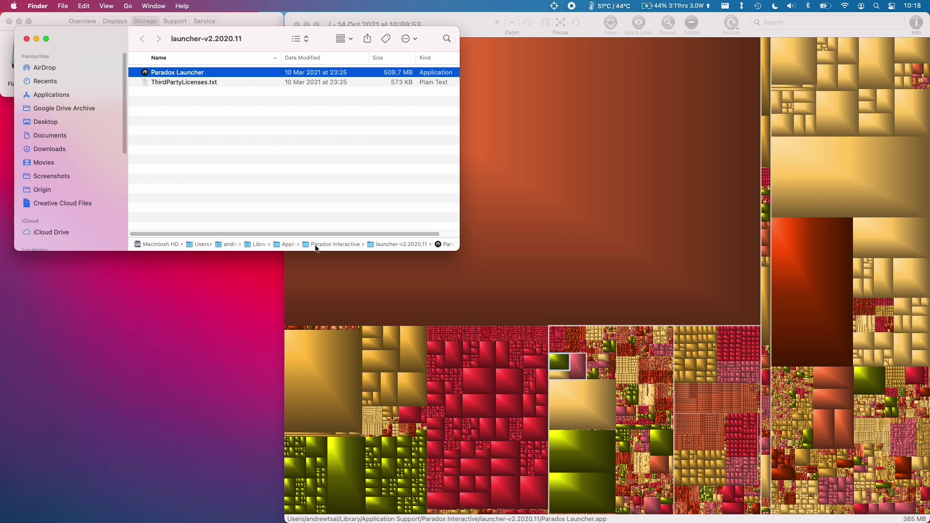
double_click(294, 247)
click(228, 178)
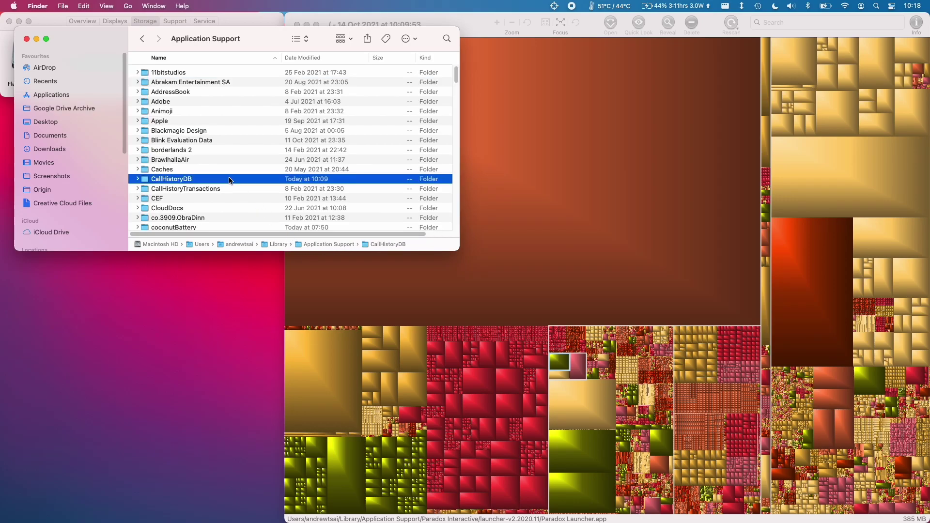
key(p)
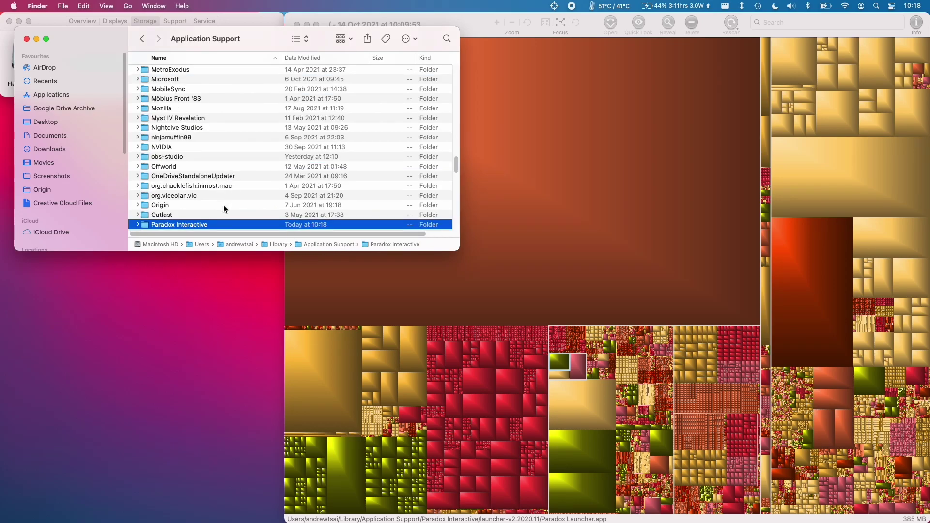
right_click(220, 226)
click(242, 244)
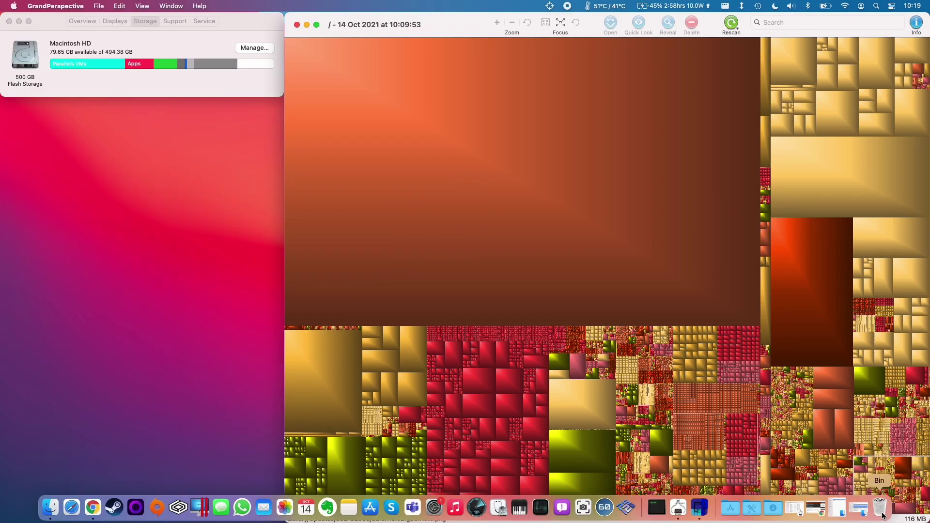
Permanently empty the Bin.
click(886, 508)
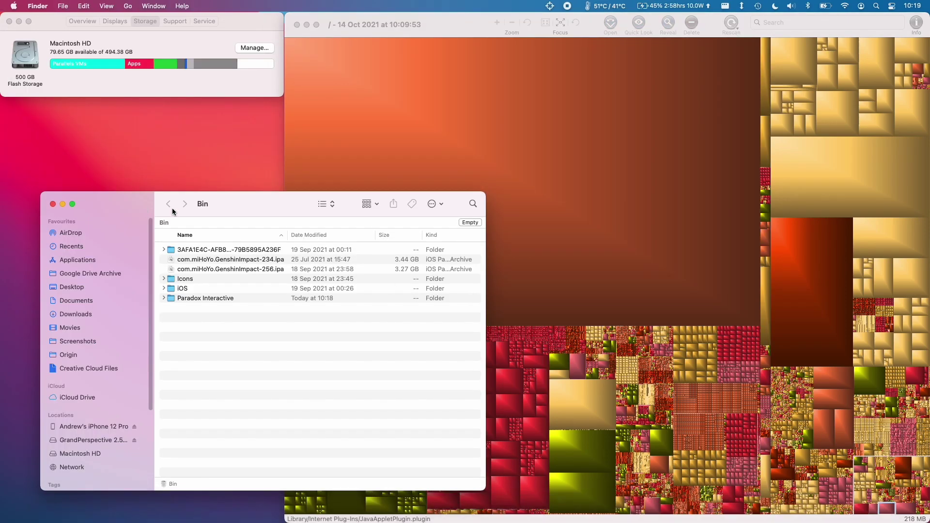
right_click(243, 334)
click(270, 342)
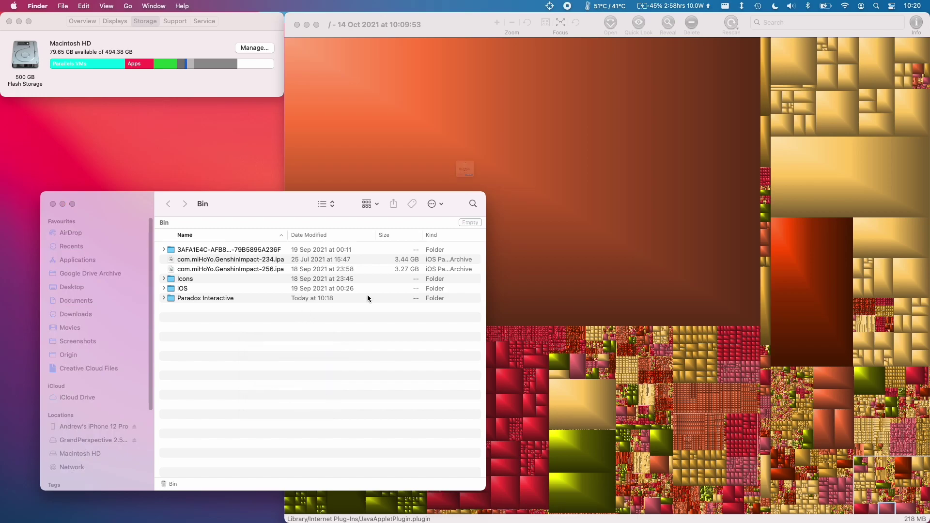
click(492, 211)
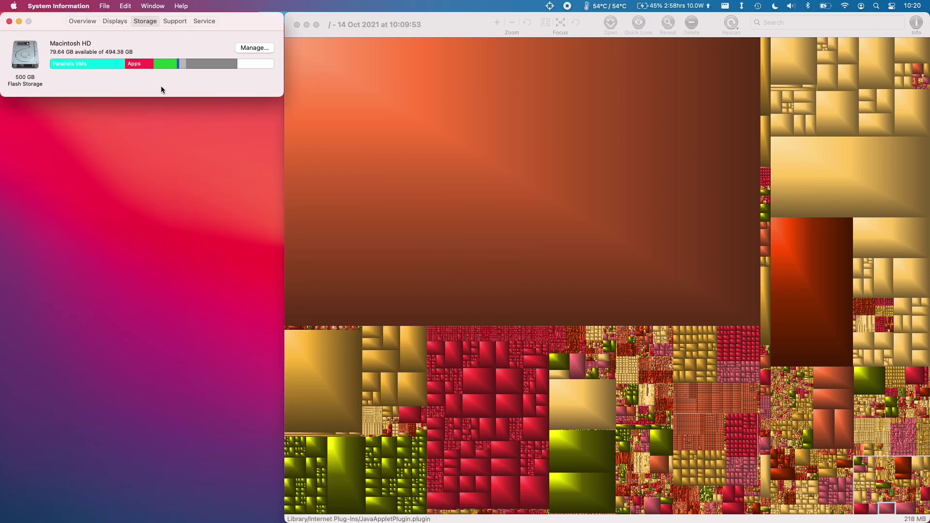
Refresh System Information's Storage view to show 96.73 GB available on Macintosh HD.
click(115, 21)
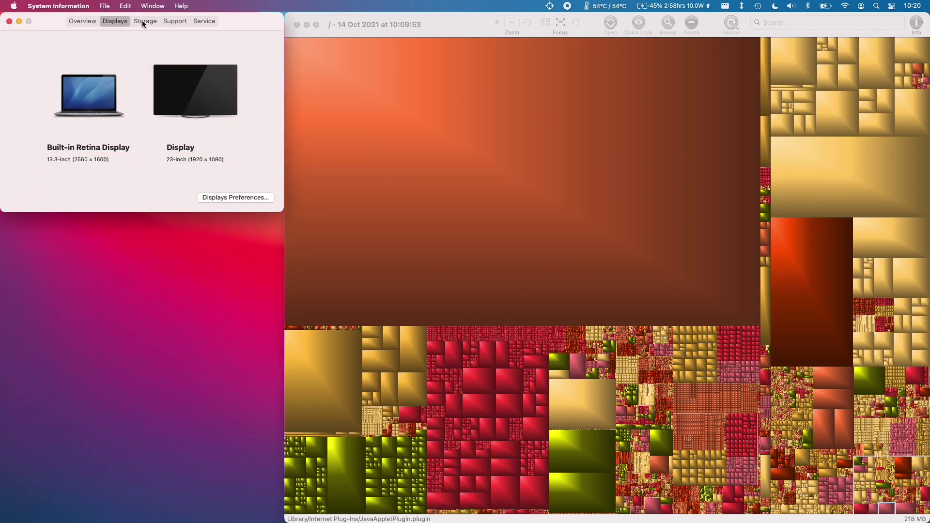
click(143, 20)
mouse_move(146, 57)
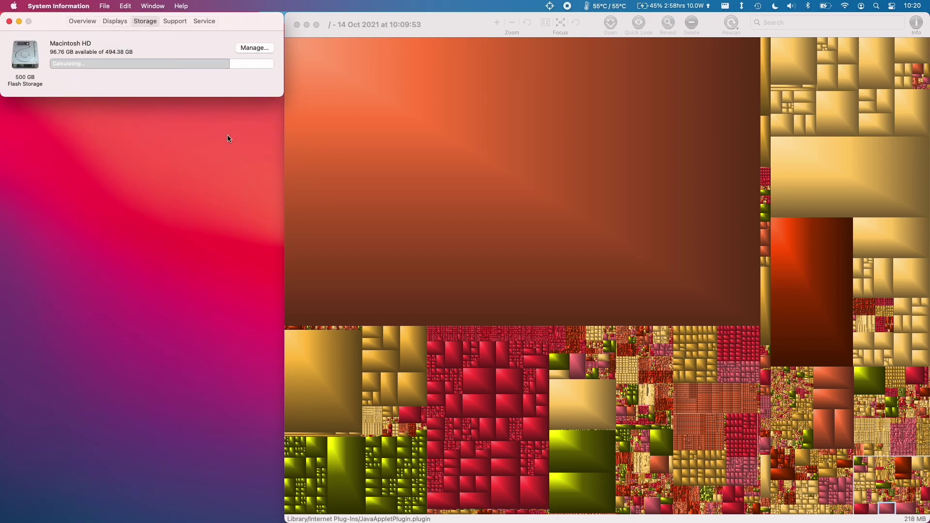
mouse_move(205, 67)
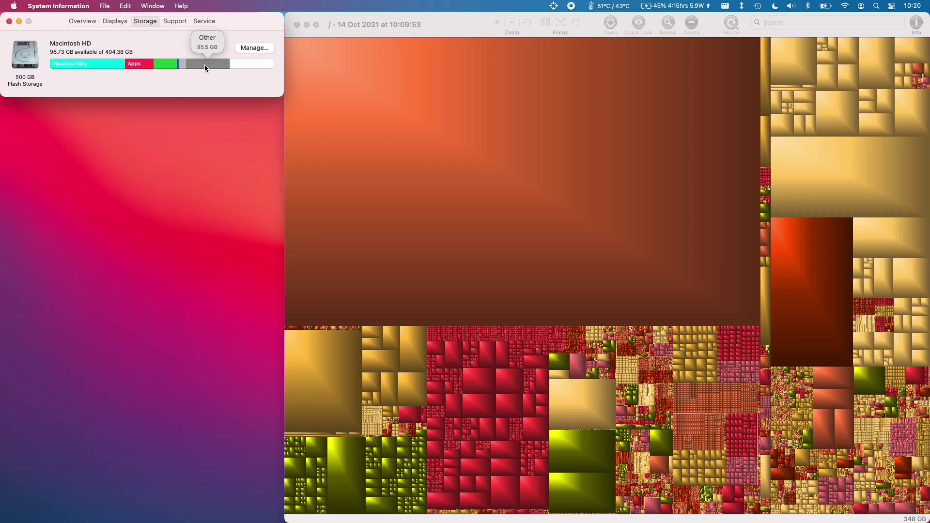
click(558, 351)
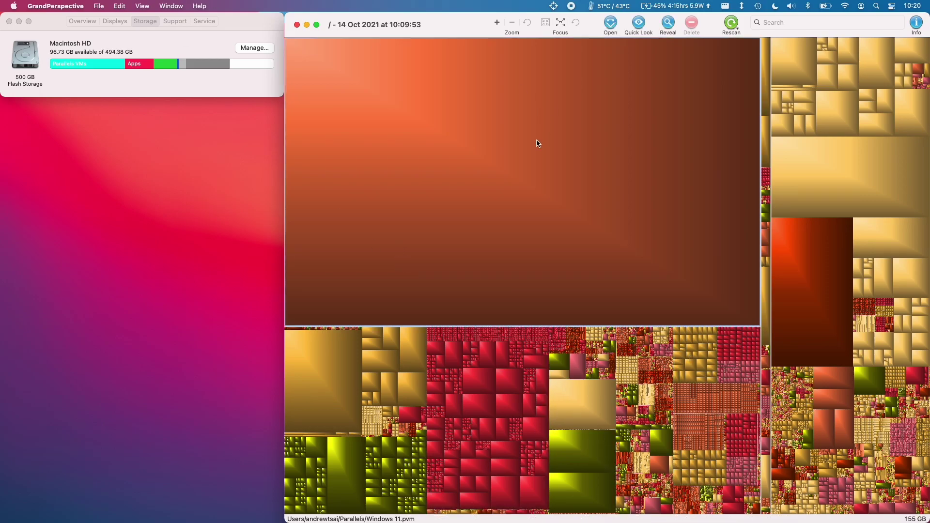
Rescan the disk, close the outdated scan window, and widen the new treemap window.
click(731, 26)
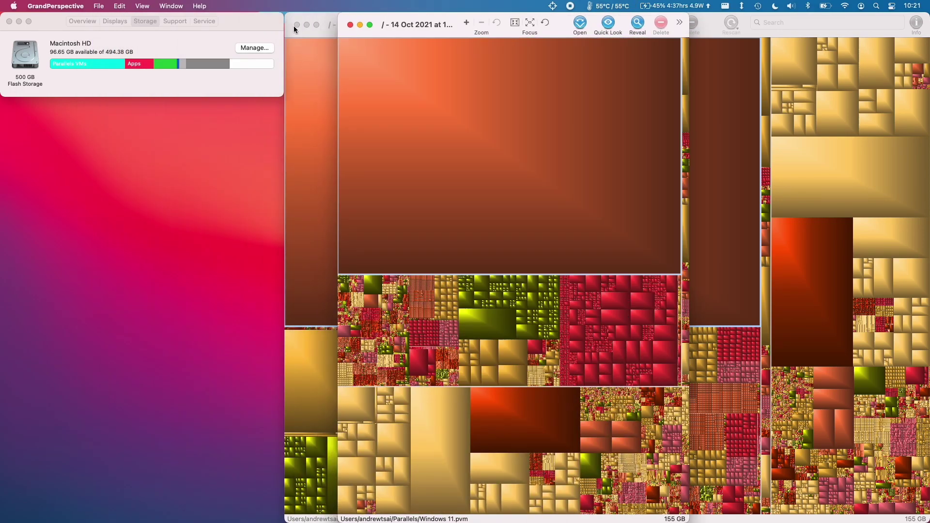
click(297, 25)
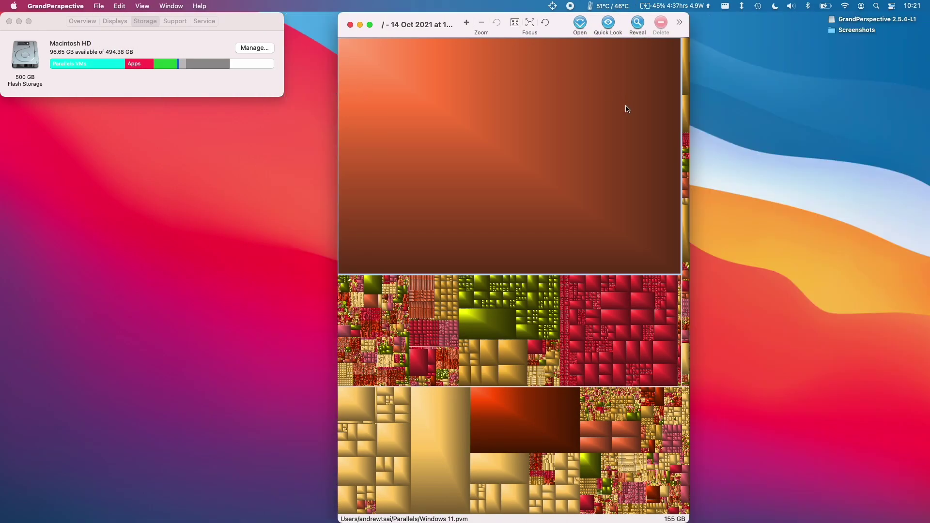
drag(689, 134, 928, 174)
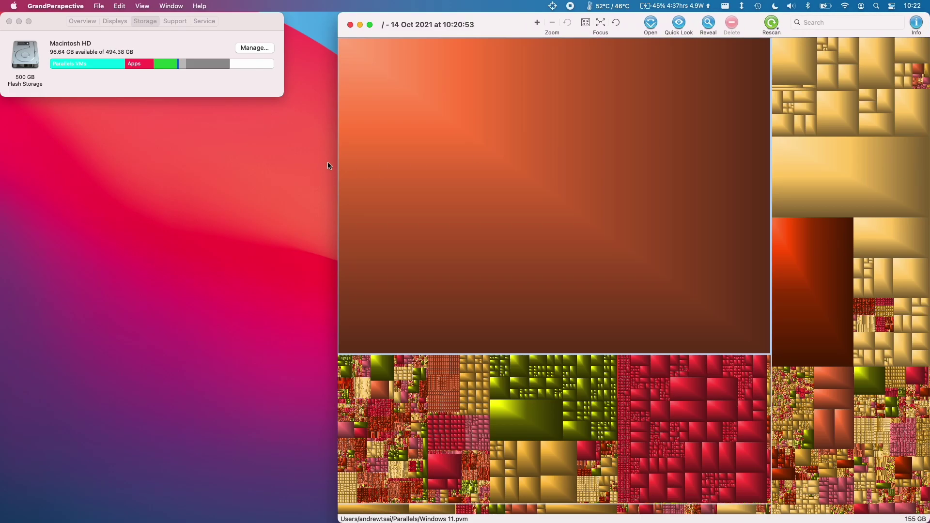
drag(338, 166, 285, 170)
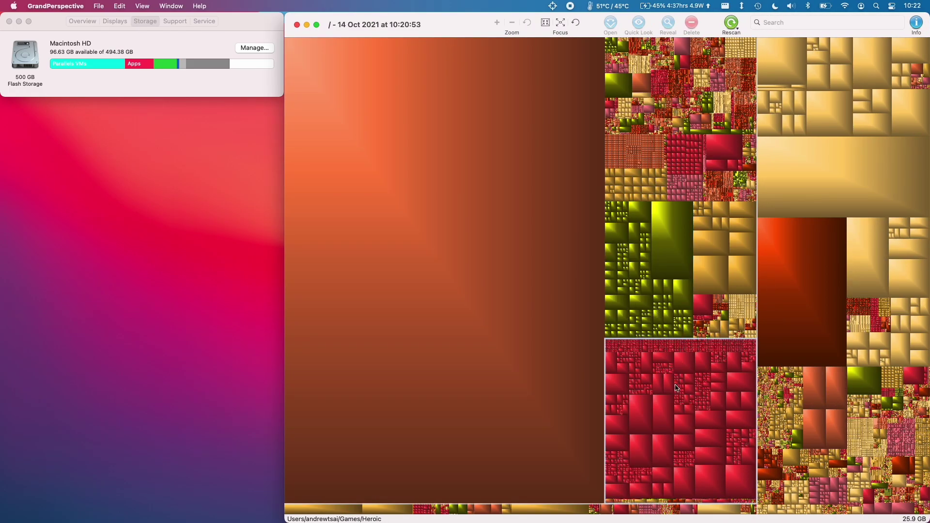
Inspect the large Games/Heroic and DaVinci Control Panels blocks in the new treemap.
click(207, 86)
click(651, 424)
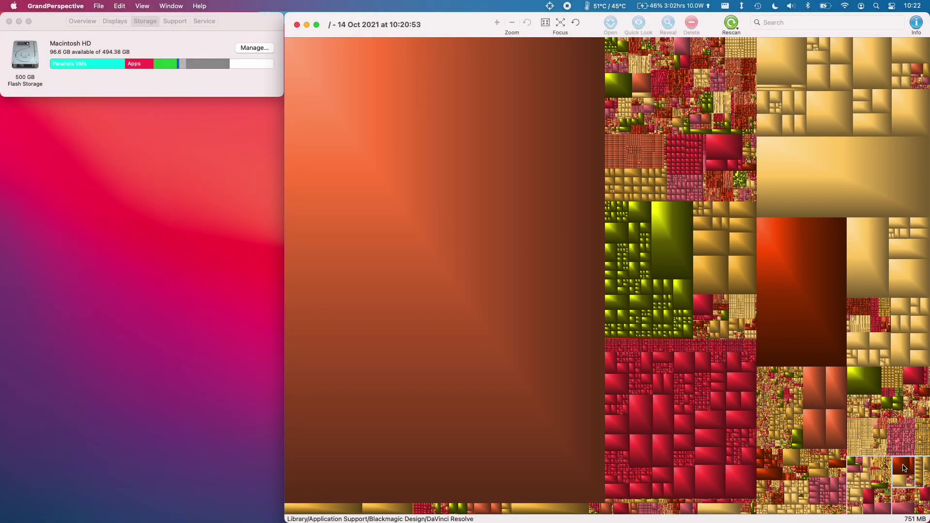
click(917, 470)
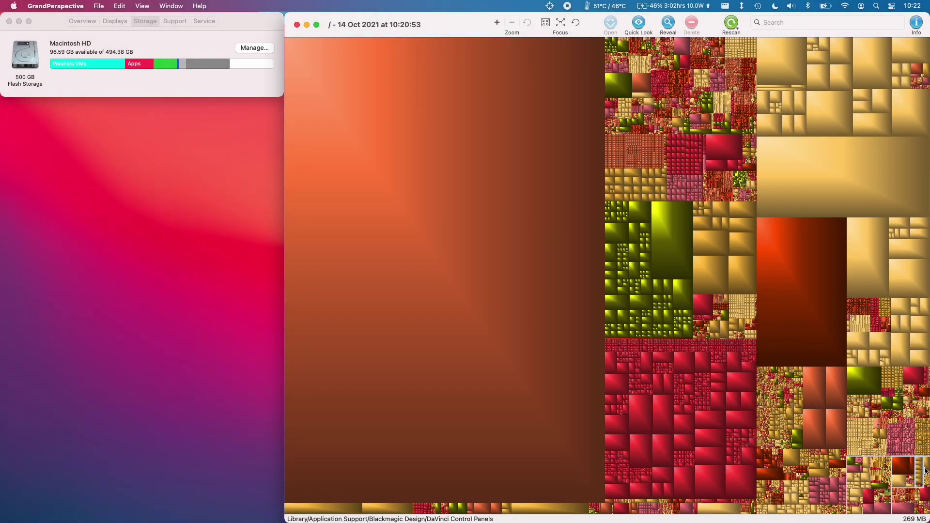
click(921, 468)
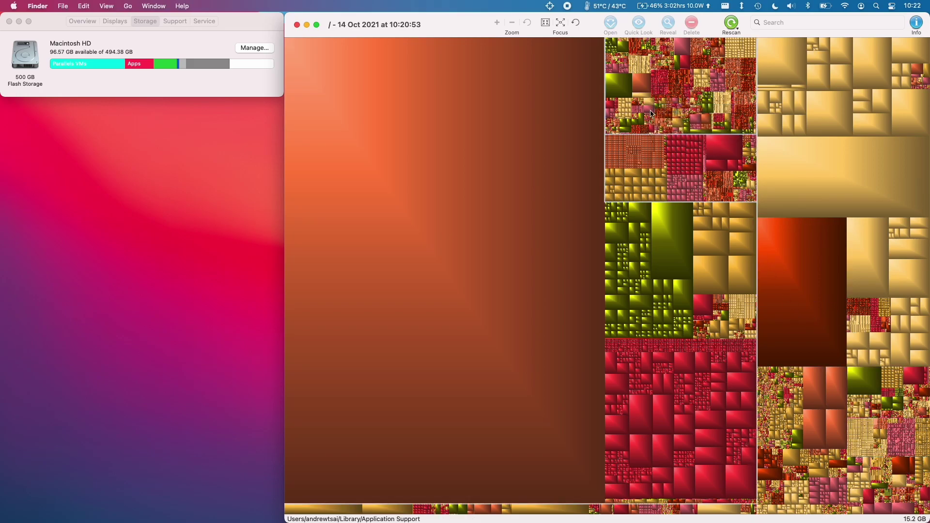
Open Library's Application Support in Finder, browse its folders, and select Telltale Games.
key(super+r)
scroll(298, 229, down, 5)
scroll(298, 229, up, 5)
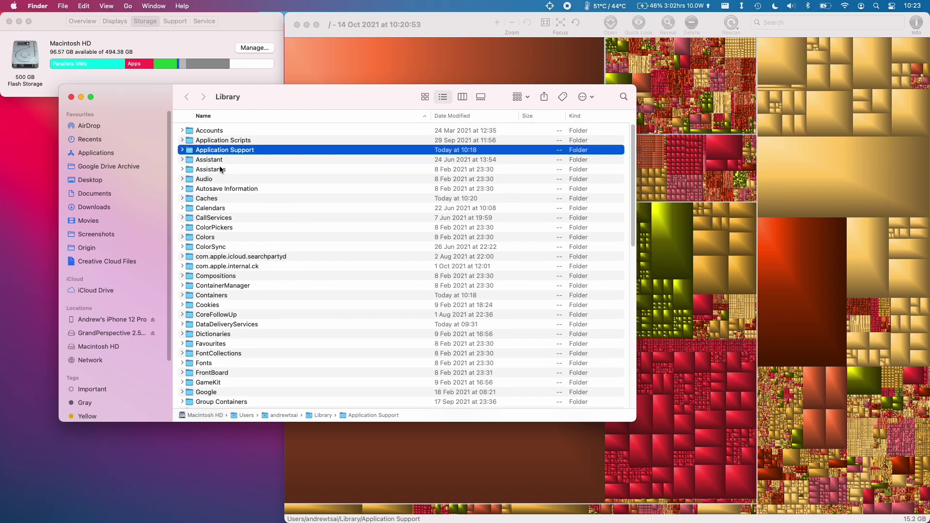
double_click(227, 150)
scroll(207, 199, down, 10)
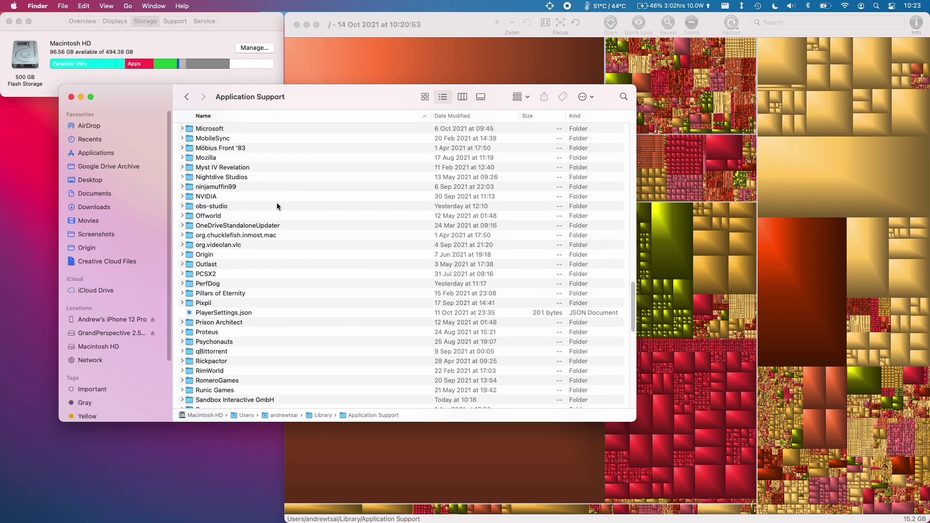
scroll(277, 206, up, 15)
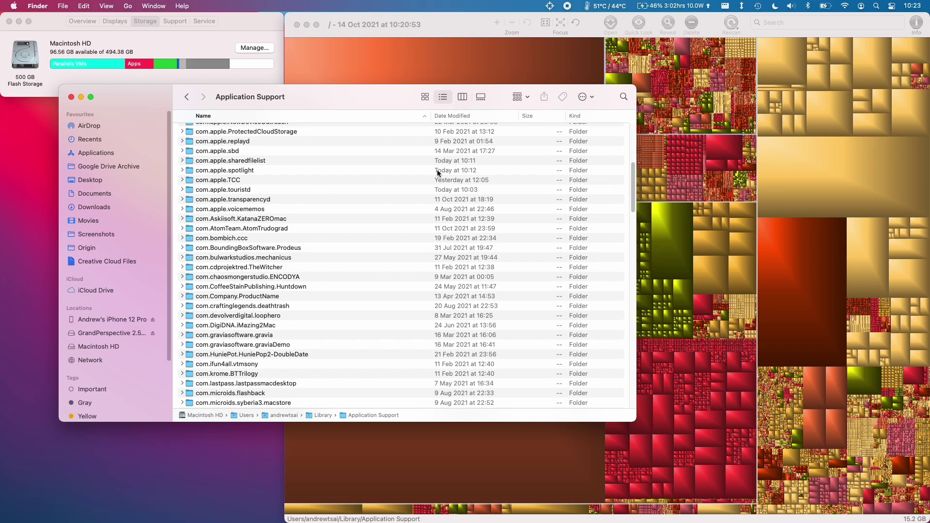
drag(636, 180, 635, 338)
scroll(331, 197, down, 10)
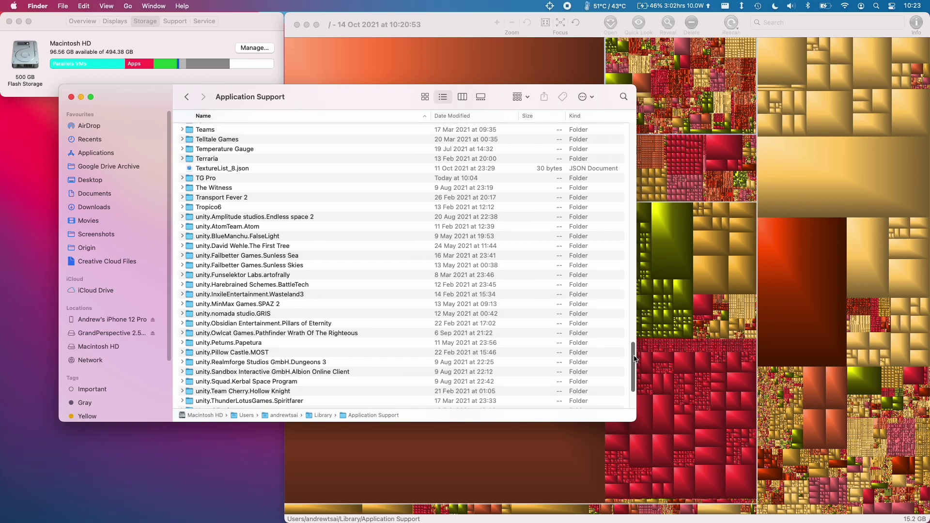
scroll(244, 165, up, 3)
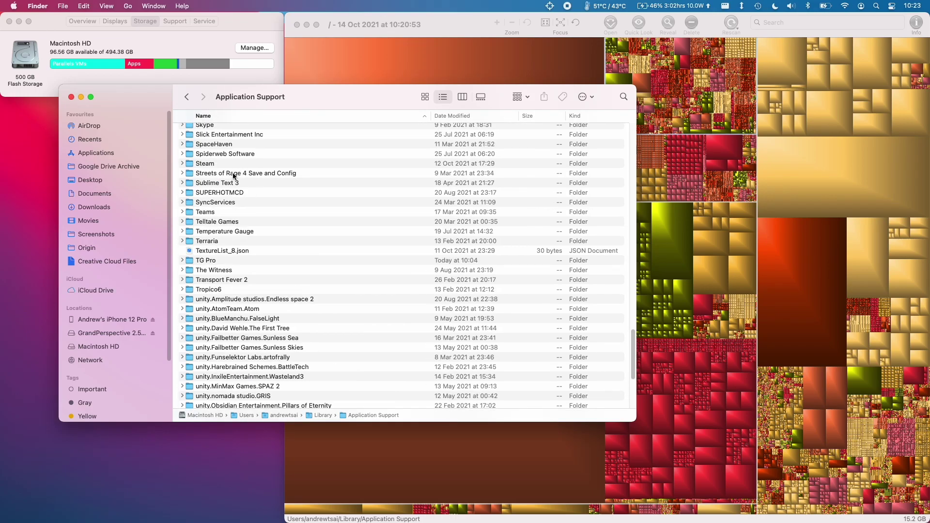
click(209, 223)
Return to the treemap and lock the selection on the 15.2 GB Application Support block.
click(729, 109)
click(203, 75)
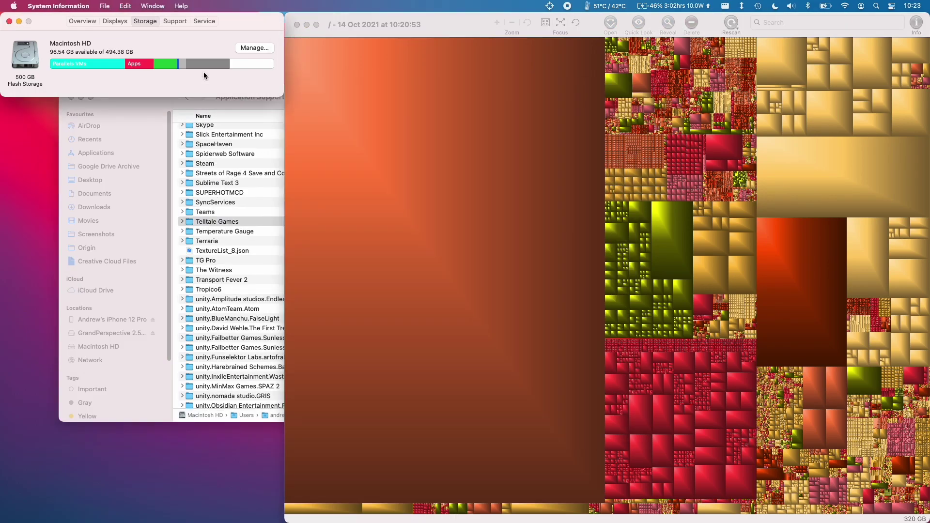
click(729, 109)
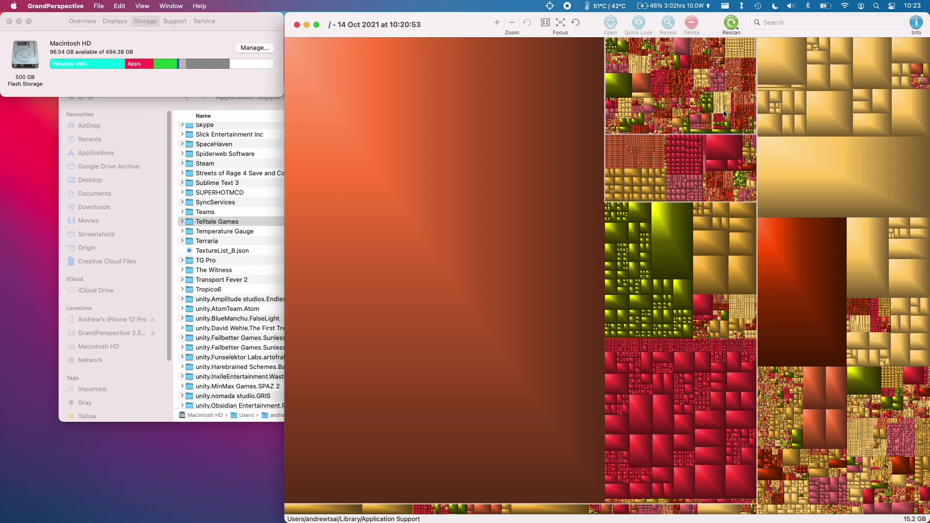
click(180, 66)
mouse_move(197, 64)
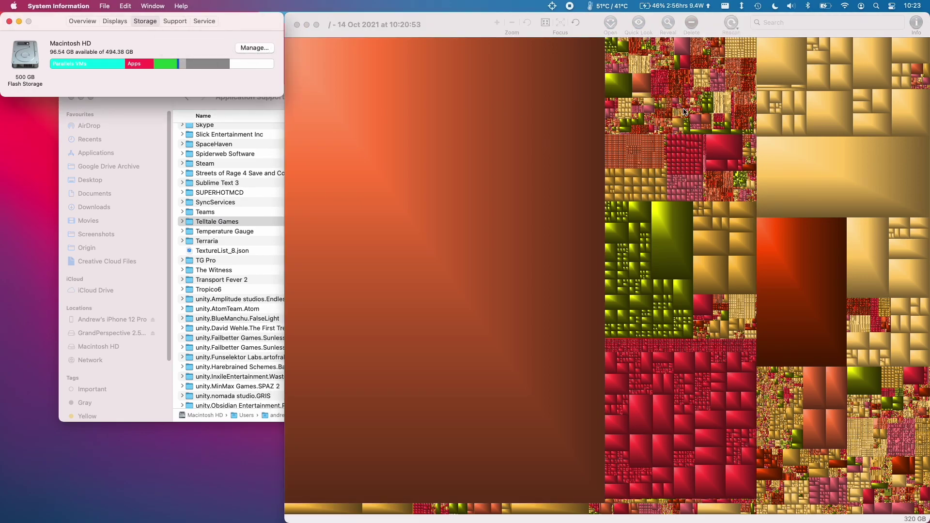
click(640, 83)
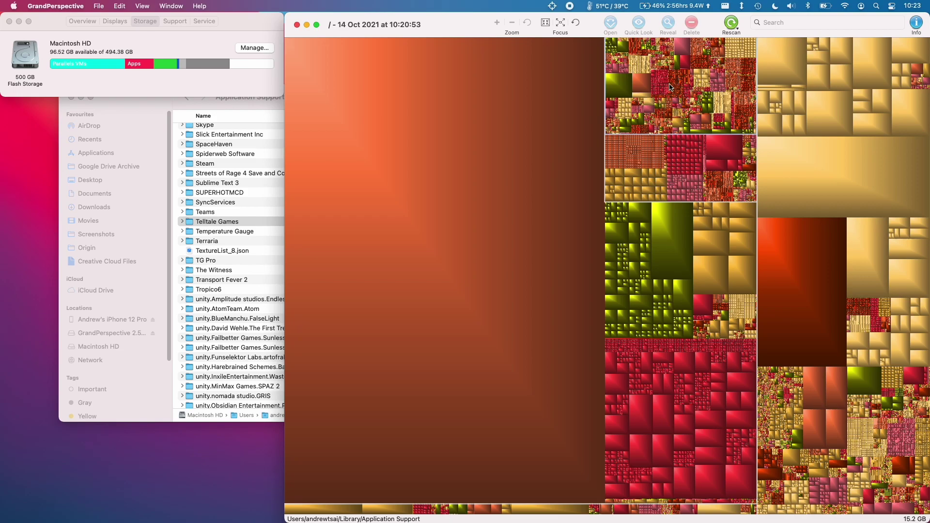
click(688, 82)
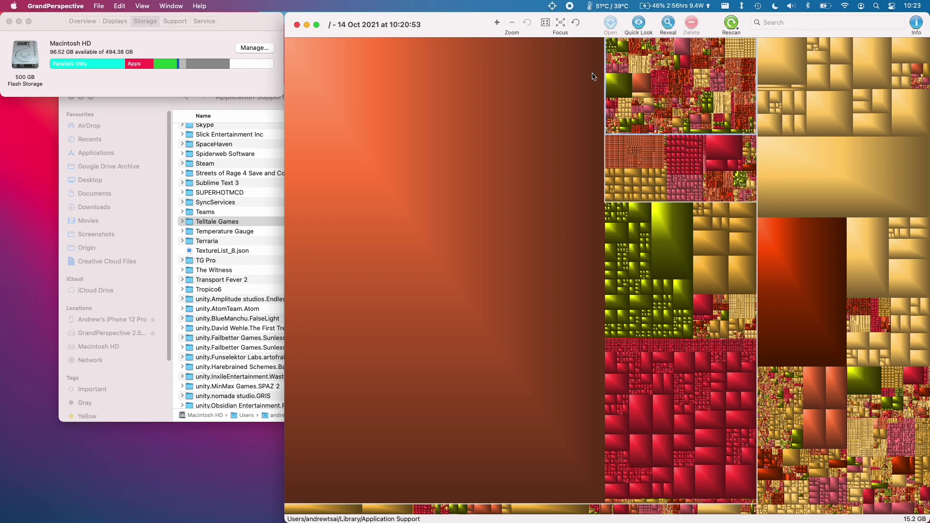